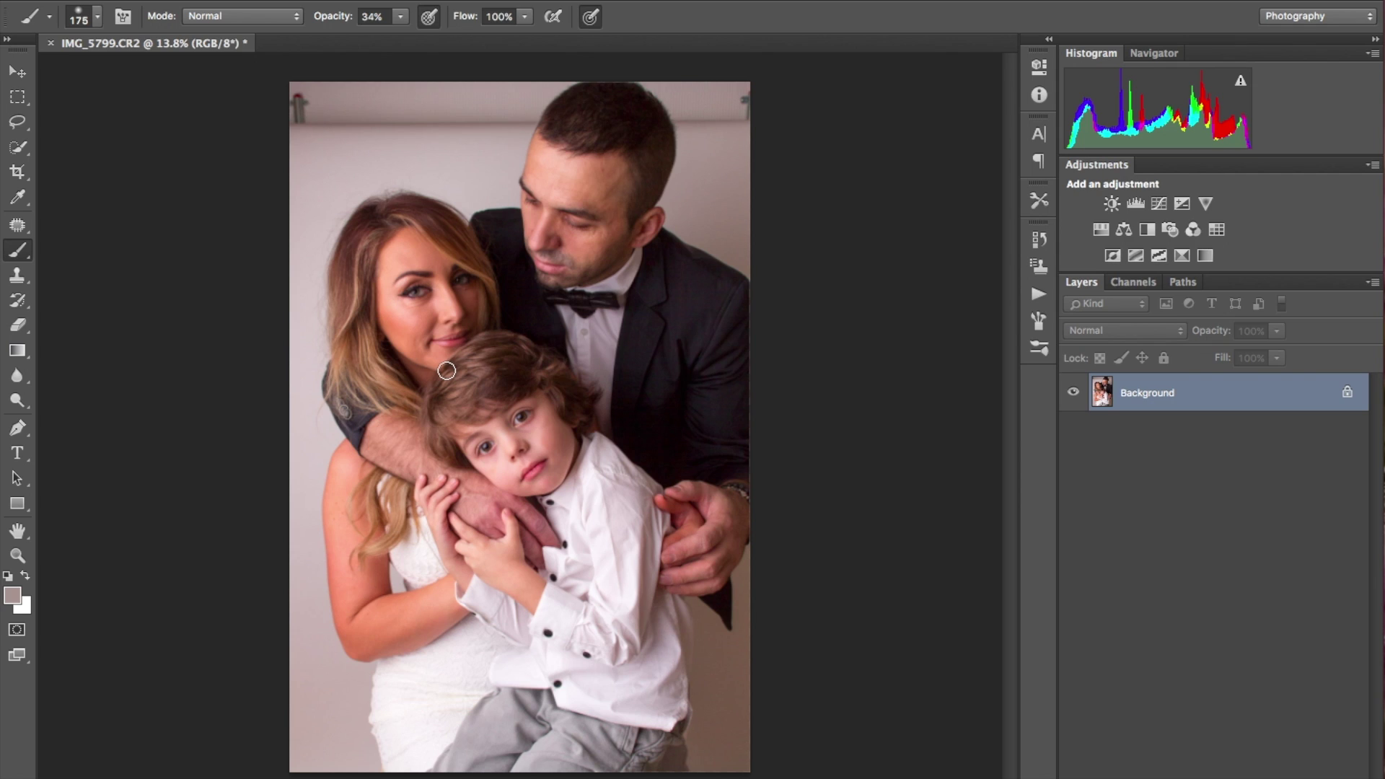
Step: Quick-select the woman's hair and face, the man's suit, face and head, and the boy
left_click(18, 148)
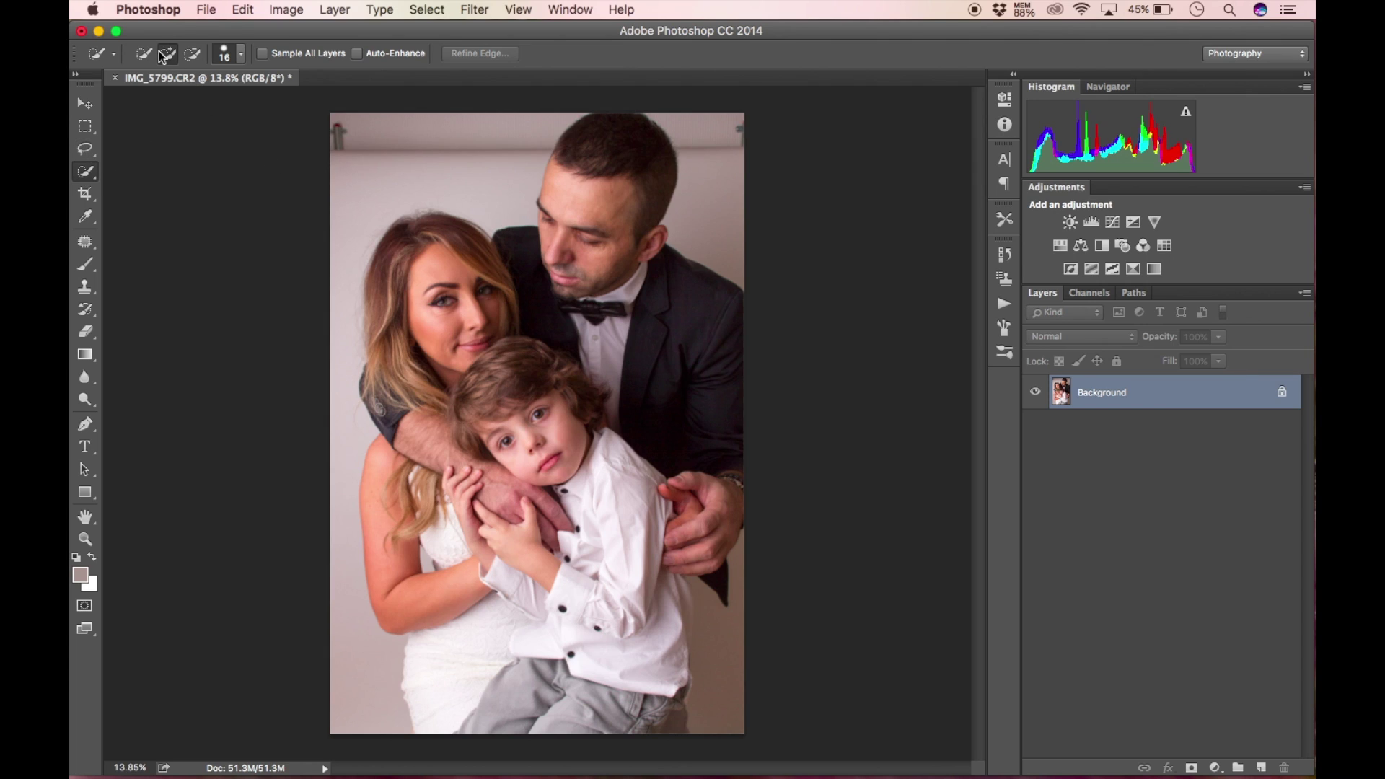
mouse_move(370, 339)
left_mouse_down()
mouse_move(383, 253)
mouse_move(401, 229)
mouse_move(445, 220)
left_mouse_up()
mouse_move(492, 273)
left_mouse_down()
mouse_move(511, 351)
mouse_move(496, 388)
mouse_move(459, 393)
mouse_move(444, 372)
mouse_move(387, 518)
mouse_move(386, 610)
mouse_move(492, 654)
mouse_move(551, 751)
mouse_move(648, 619)
left_mouse_up()
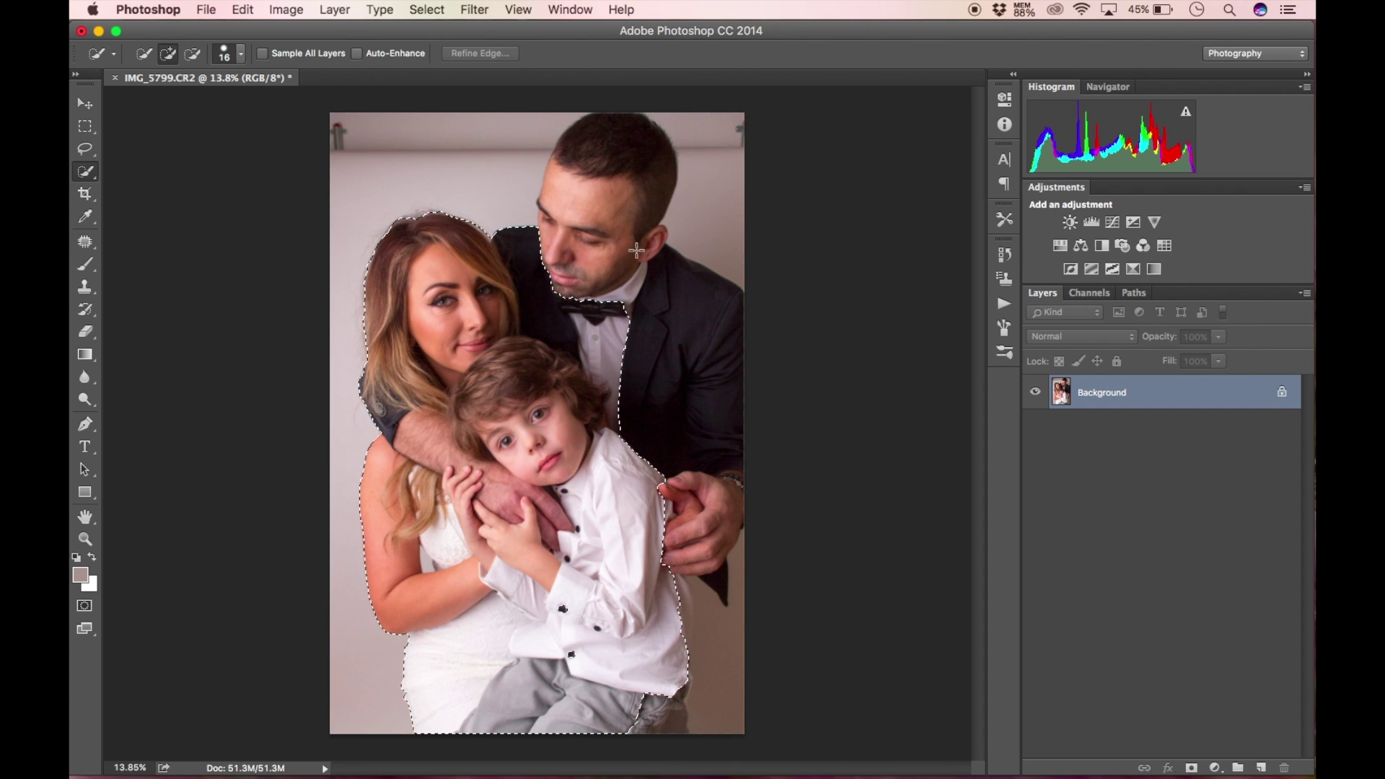
mouse_move(671, 278)
left_mouse_down()
mouse_move(732, 300)
mouse_move(701, 290)
left_mouse_up()
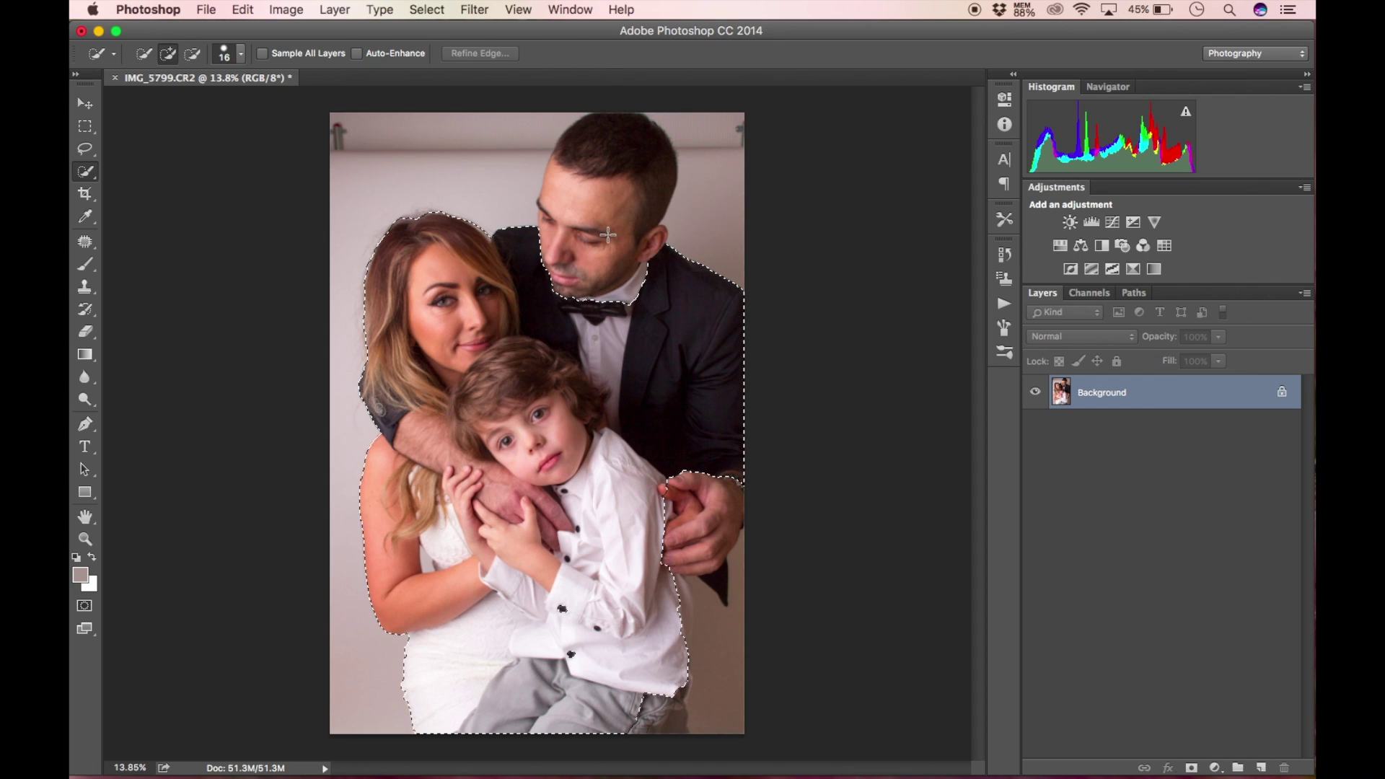
left_click(541, 200)
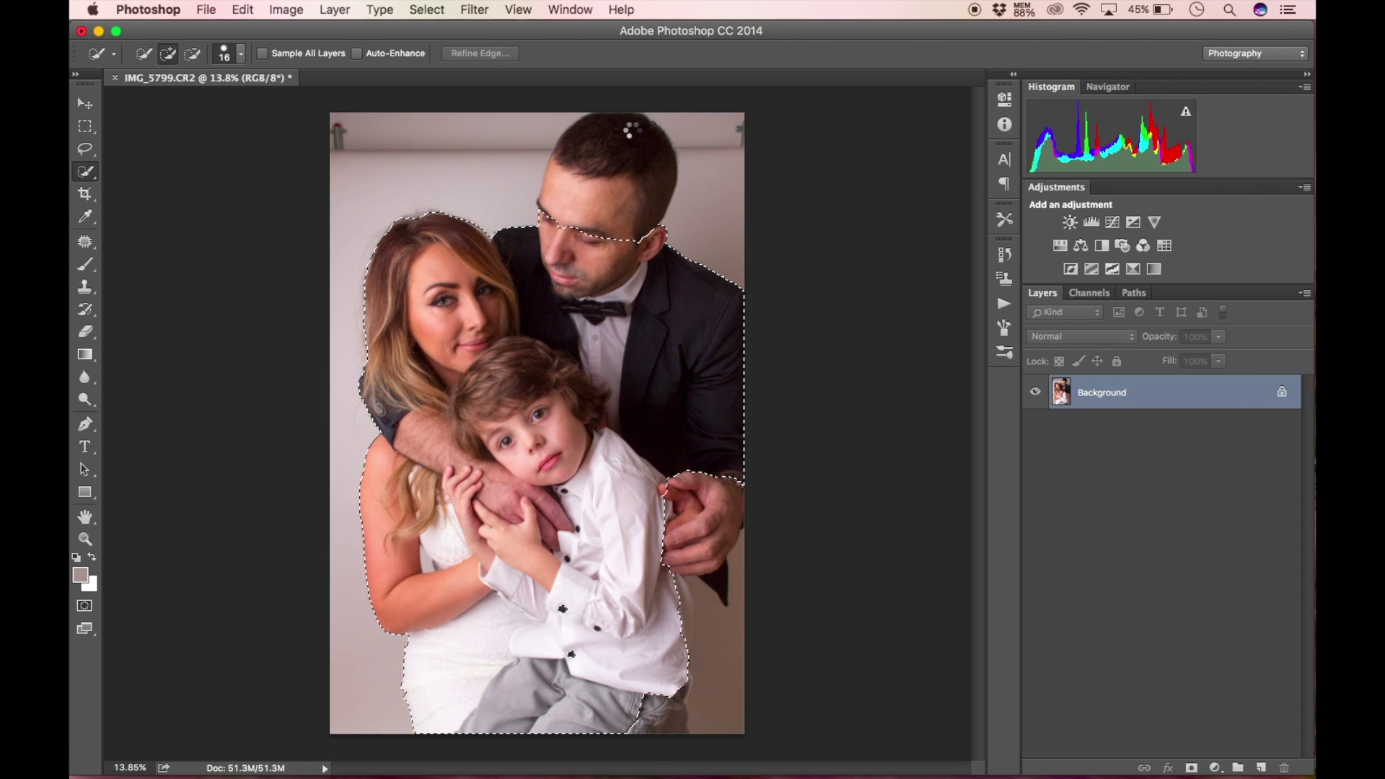
left_click(633, 130)
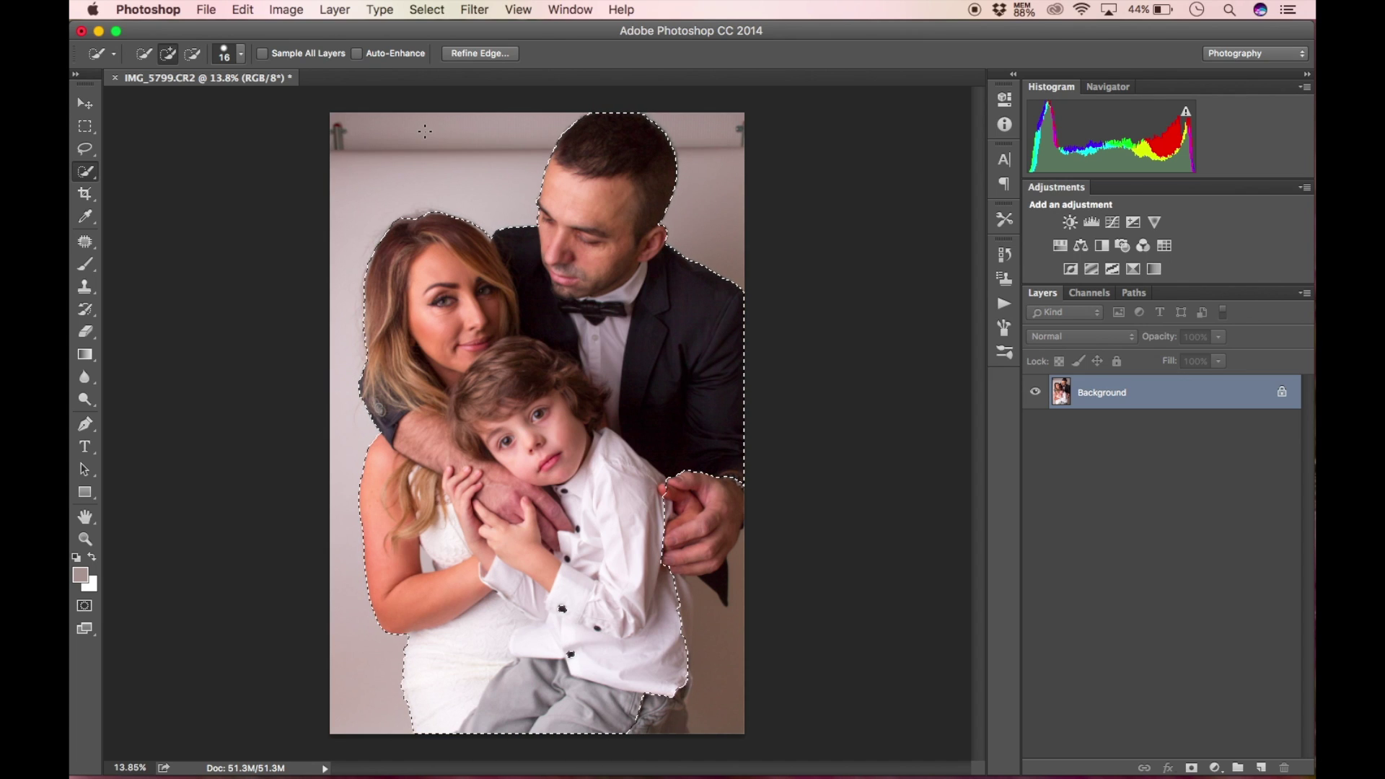
Step: Refine the edge (Smooth 59, Feather 5.1 px, Contrast 25, Decontaminate Colors) to a masked layer, showing Background
left_click(474, 54)
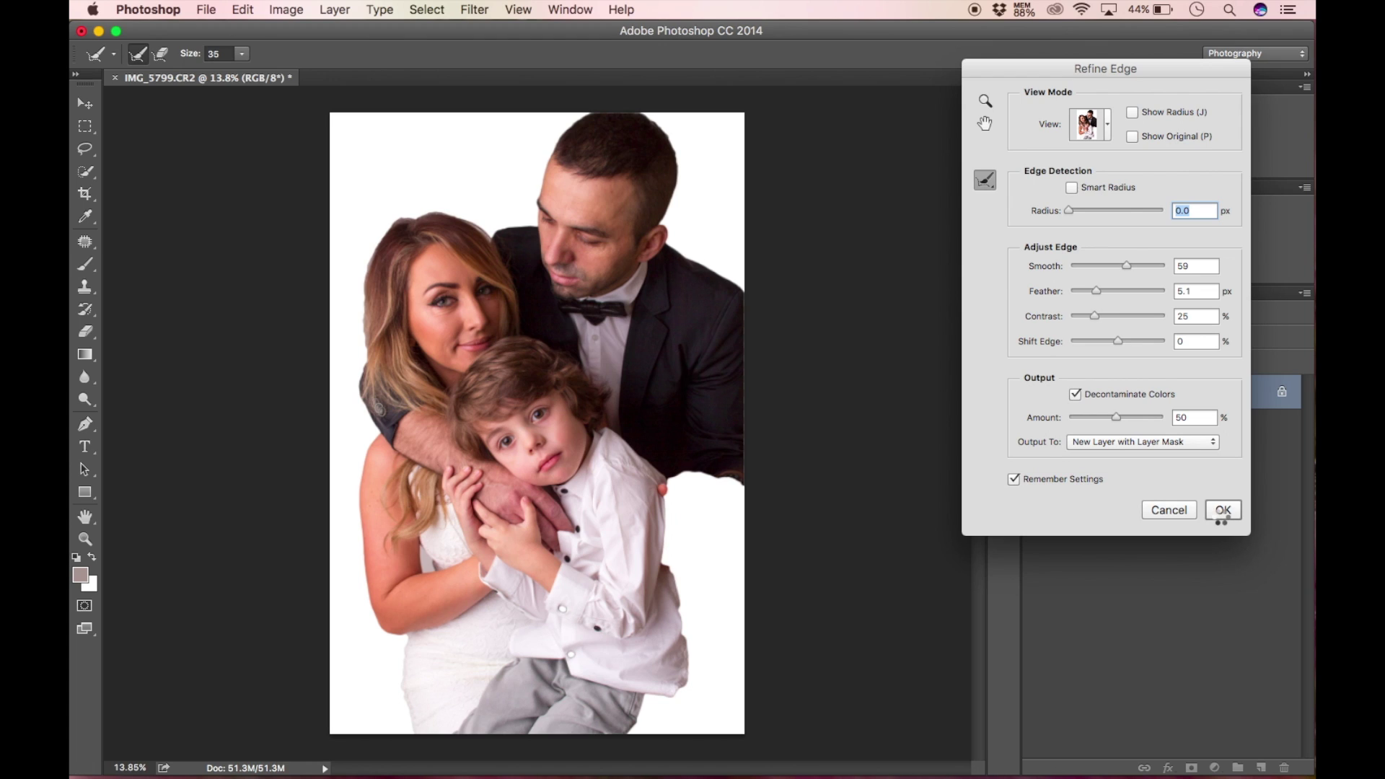
left_click(1225, 512)
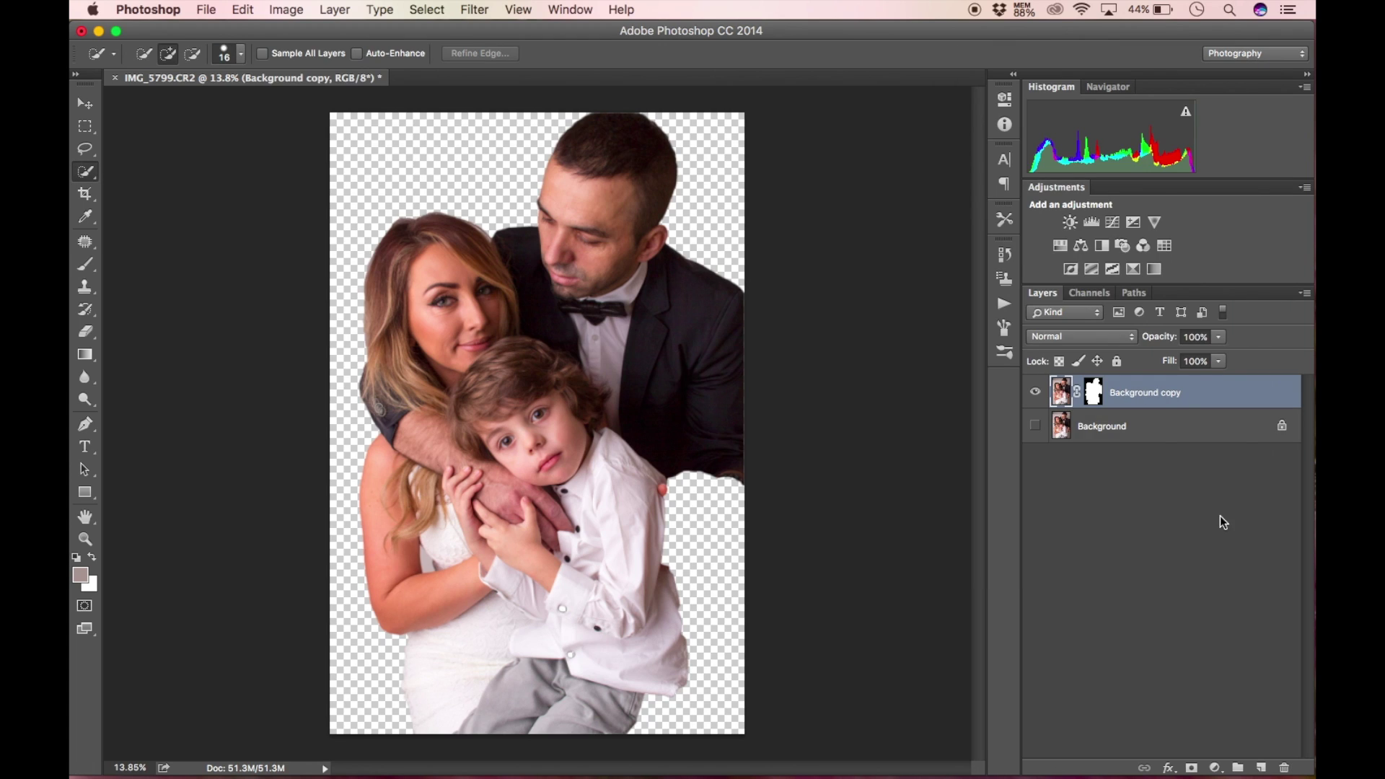
left_click(1037, 427)
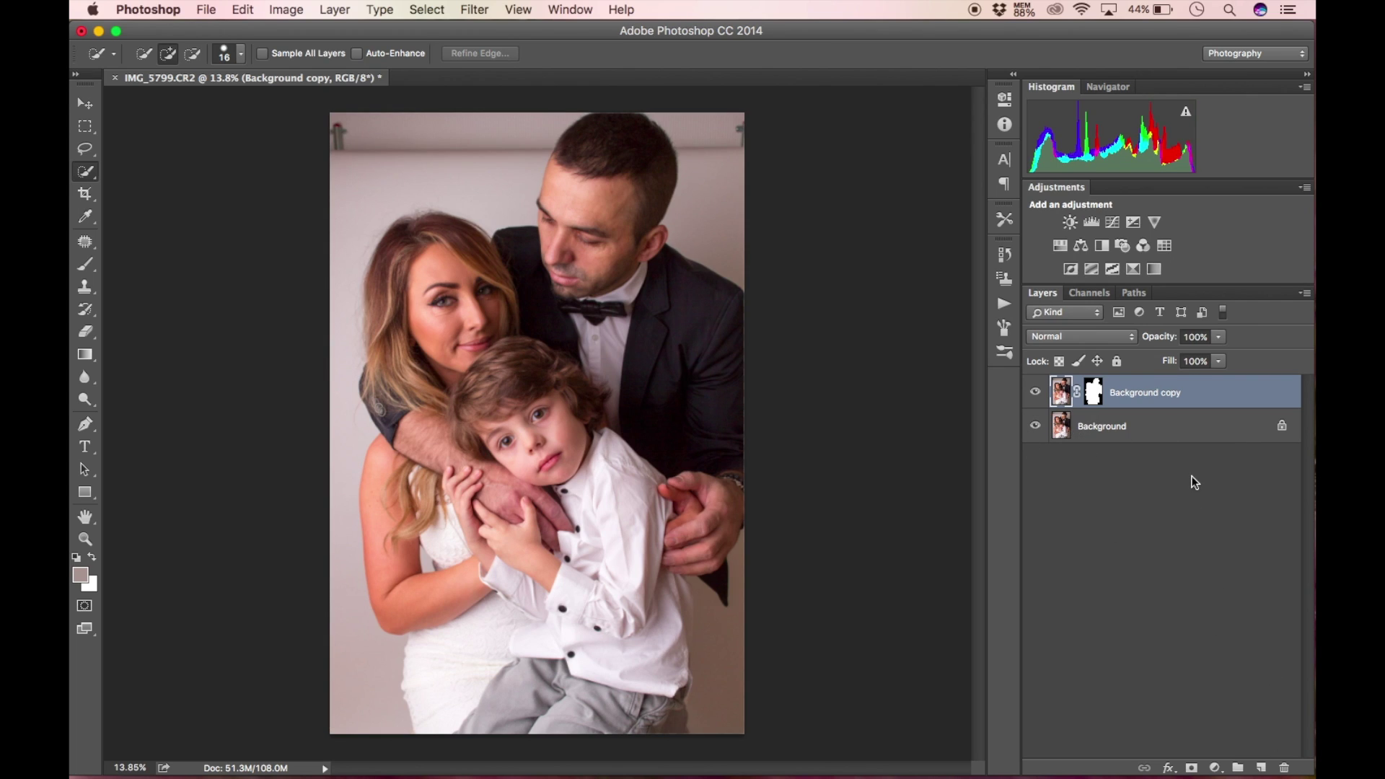
Step: On the Background layer, stretch a plain backdrop strip above the family up to the canvas top
left_click(1111, 428)
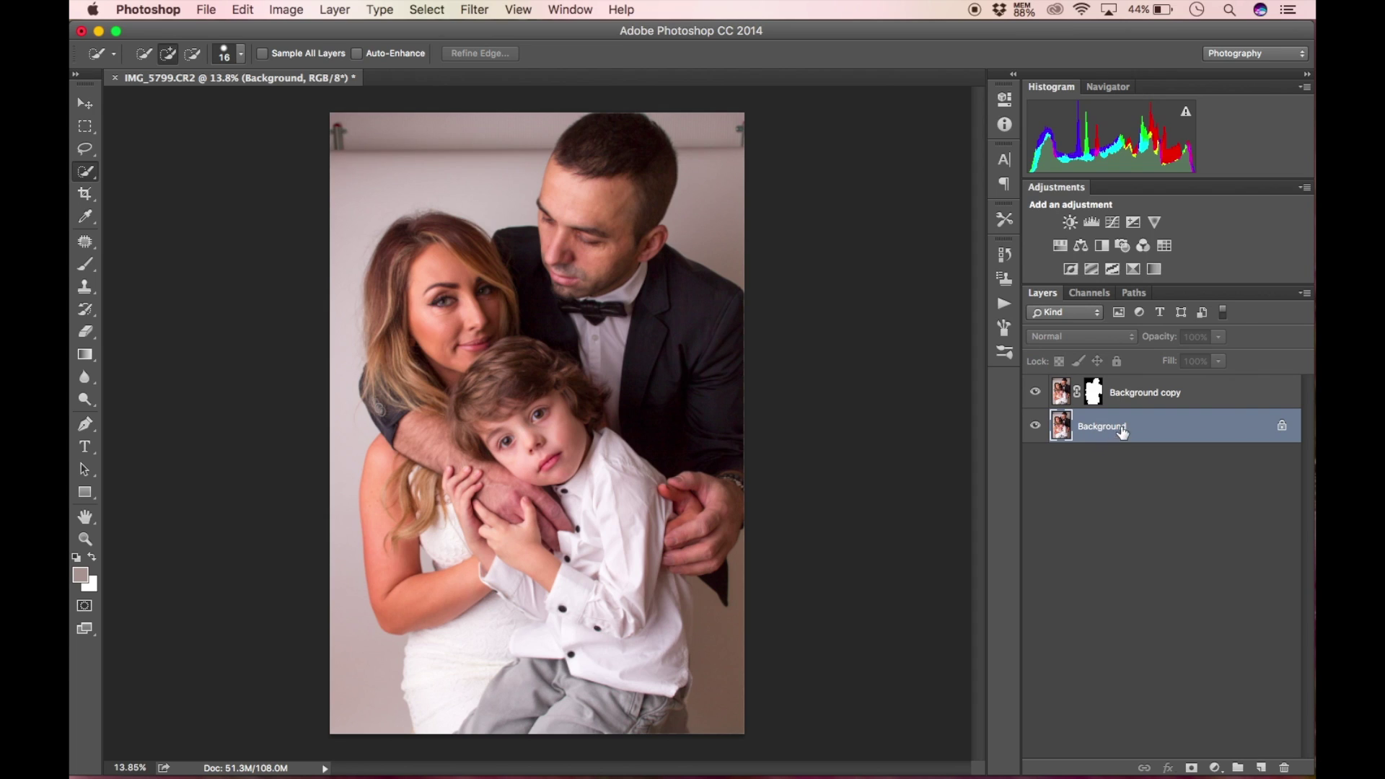
left_click(85, 129)
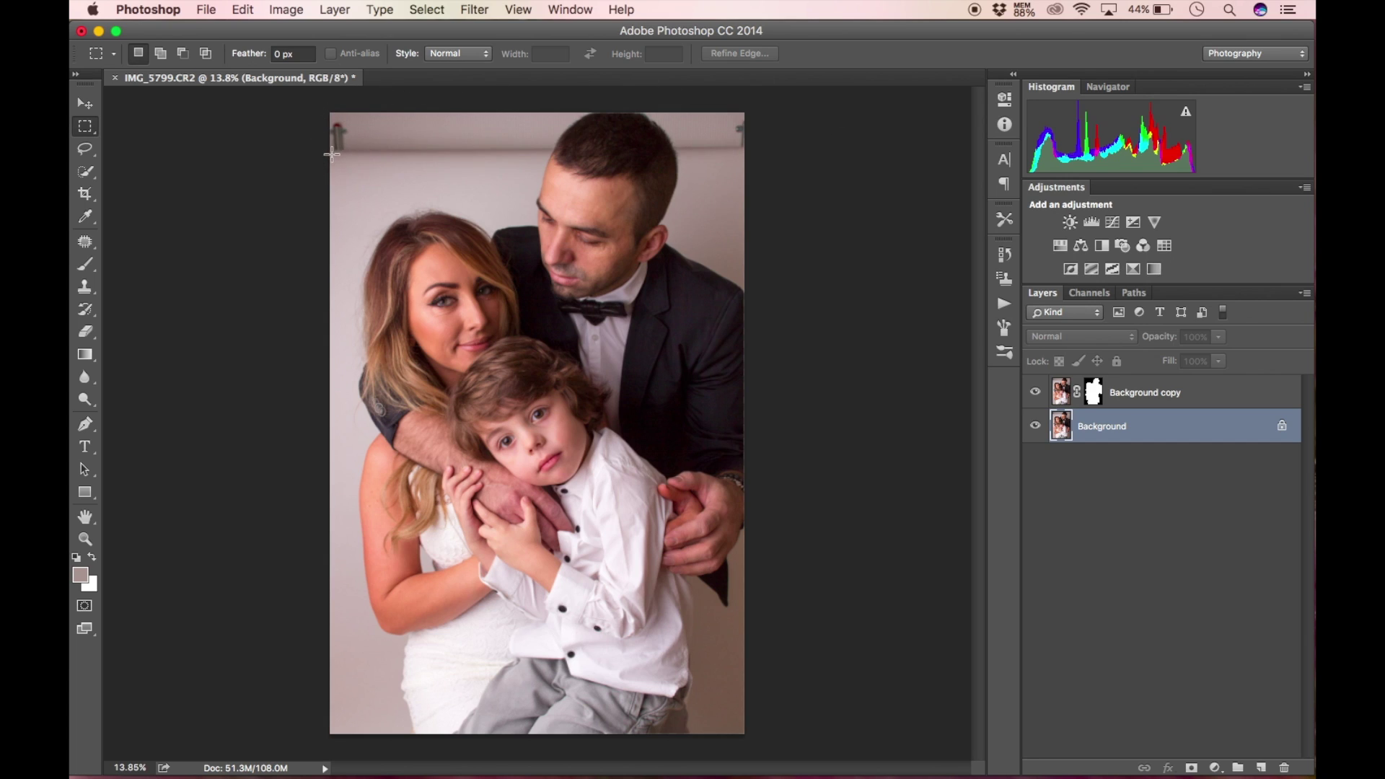
left_click_drag(330, 157, 758, 186)
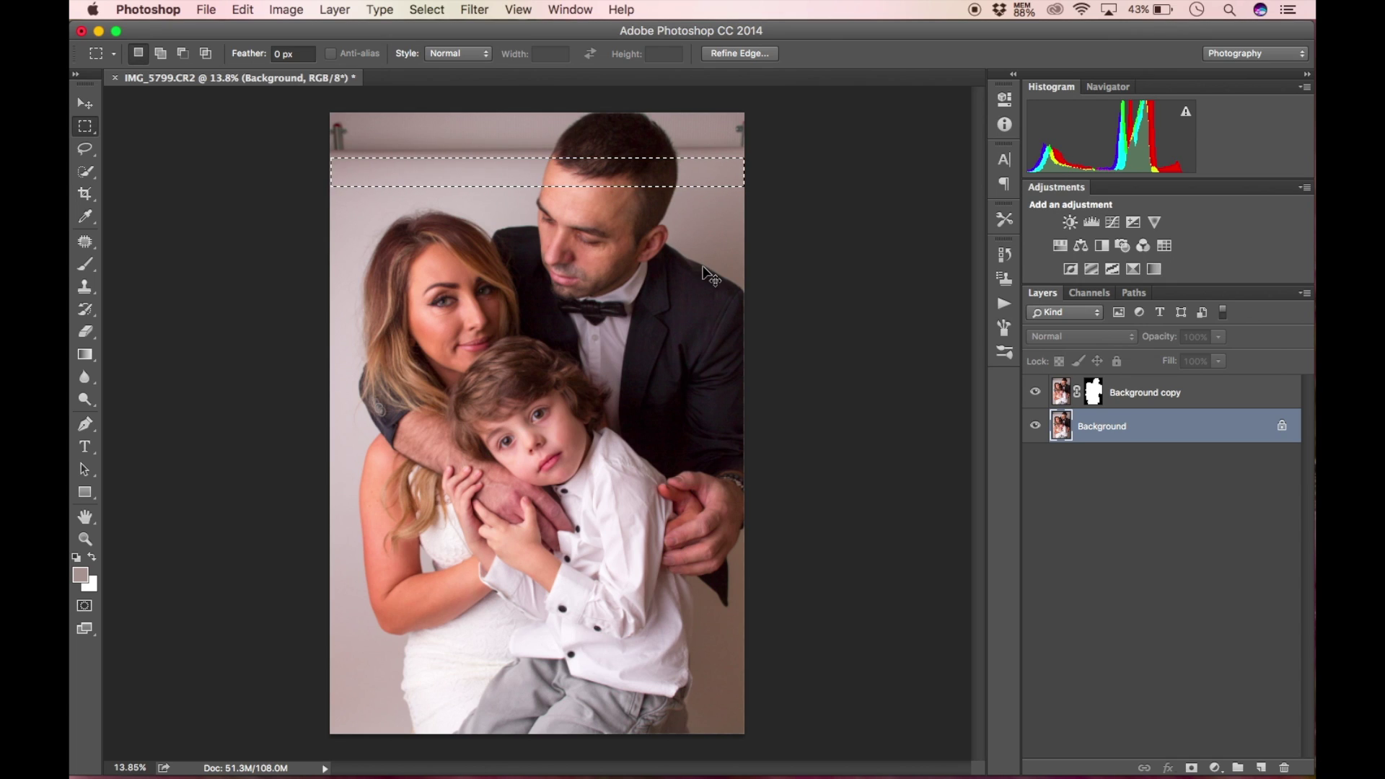
key("super+t")
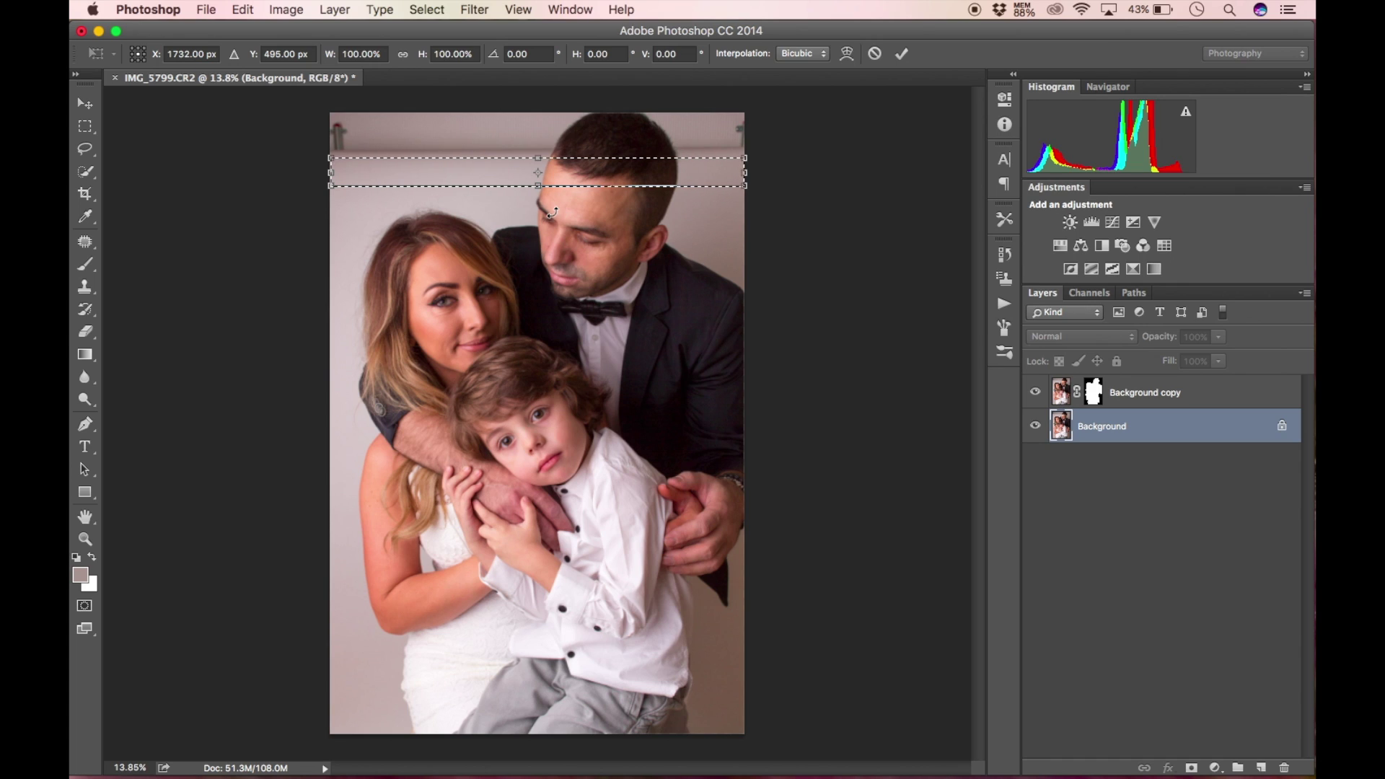
left_click_drag(538, 157, 539, 118)
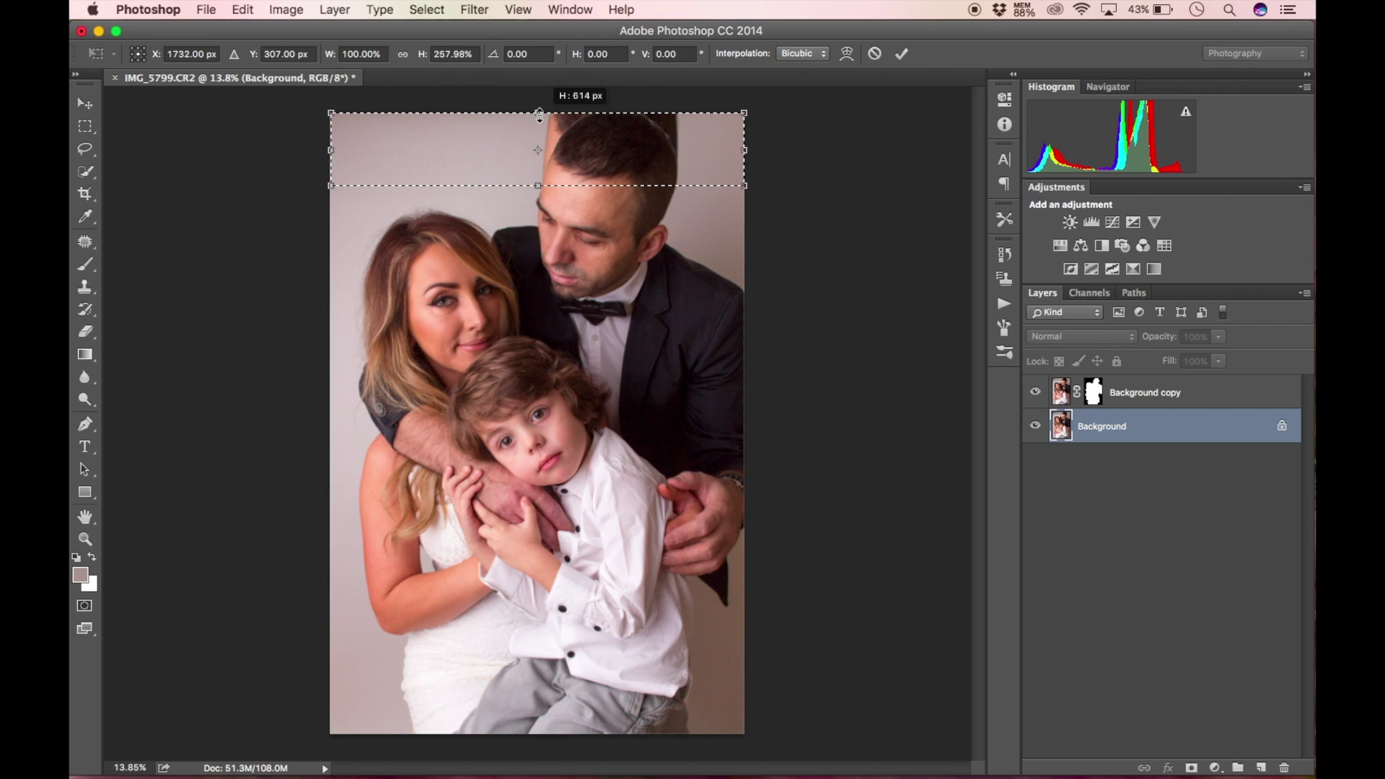
key("Return")
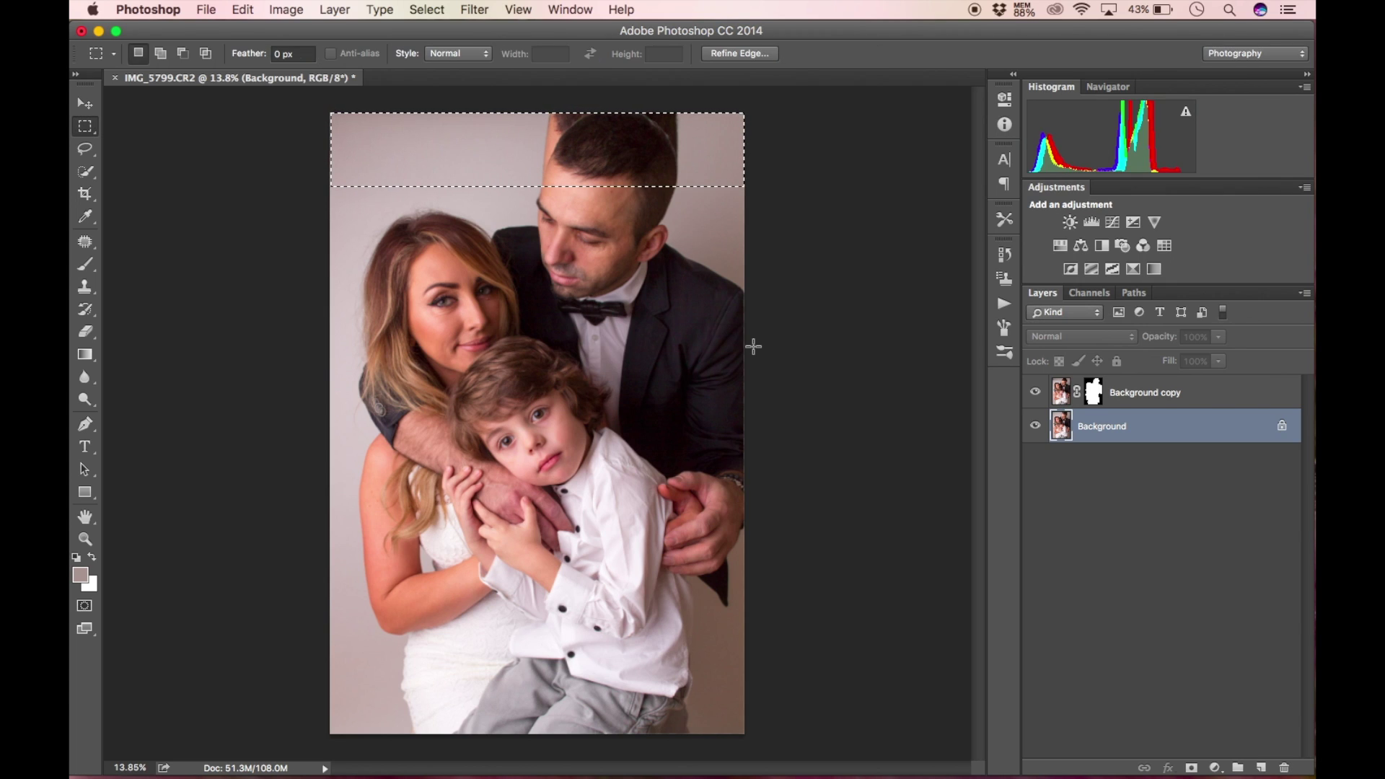
left_click(695, 240)
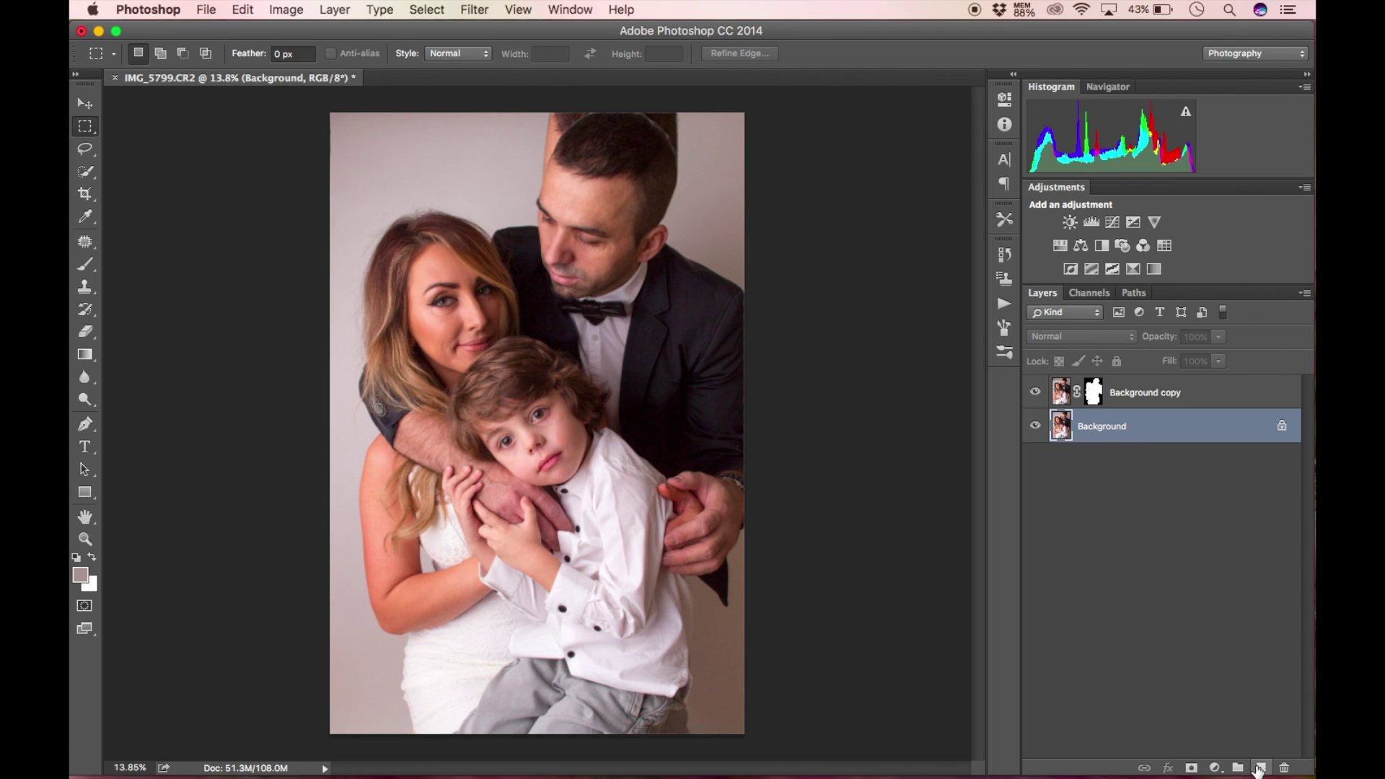
Step: Add a new layer above Background and sample the backdrop colour b9afae as the paint colour
left_click(1260, 769)
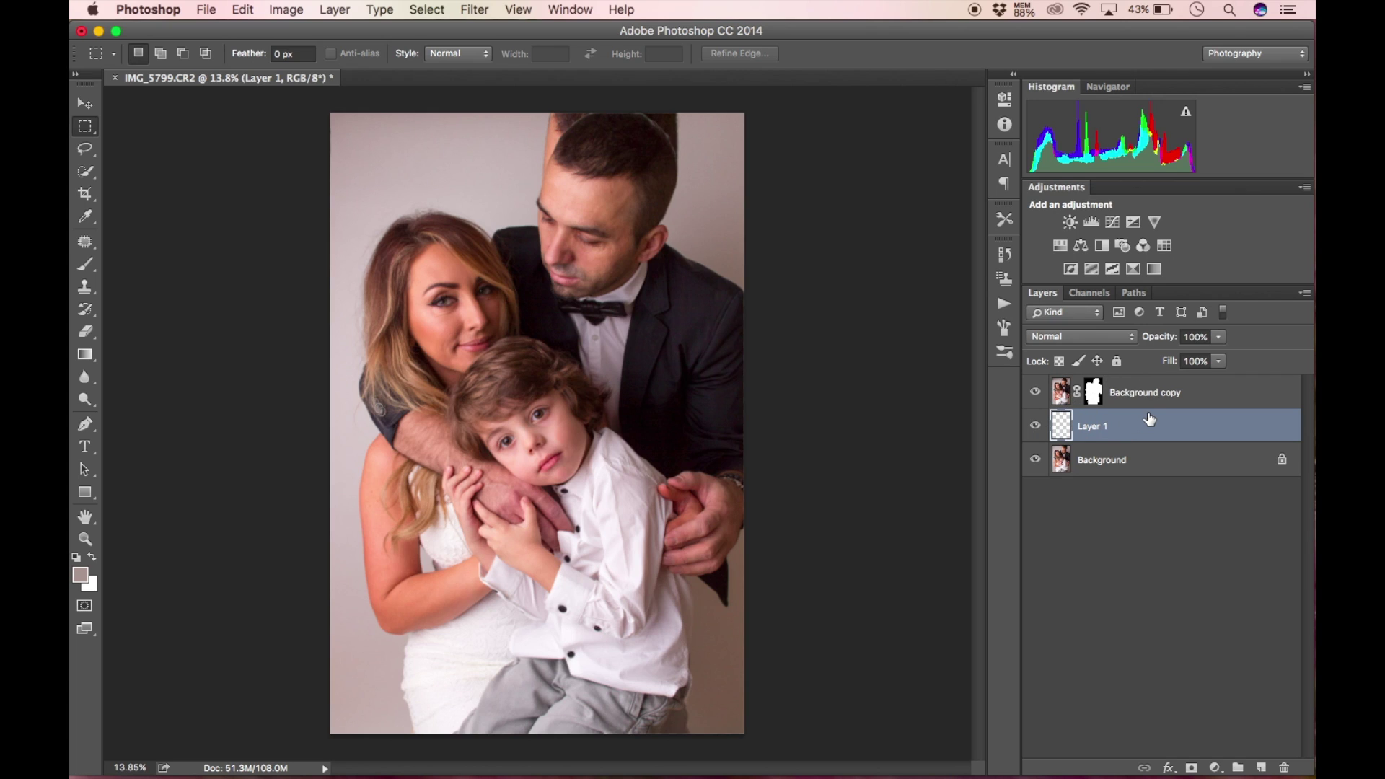
left_click(82, 265)
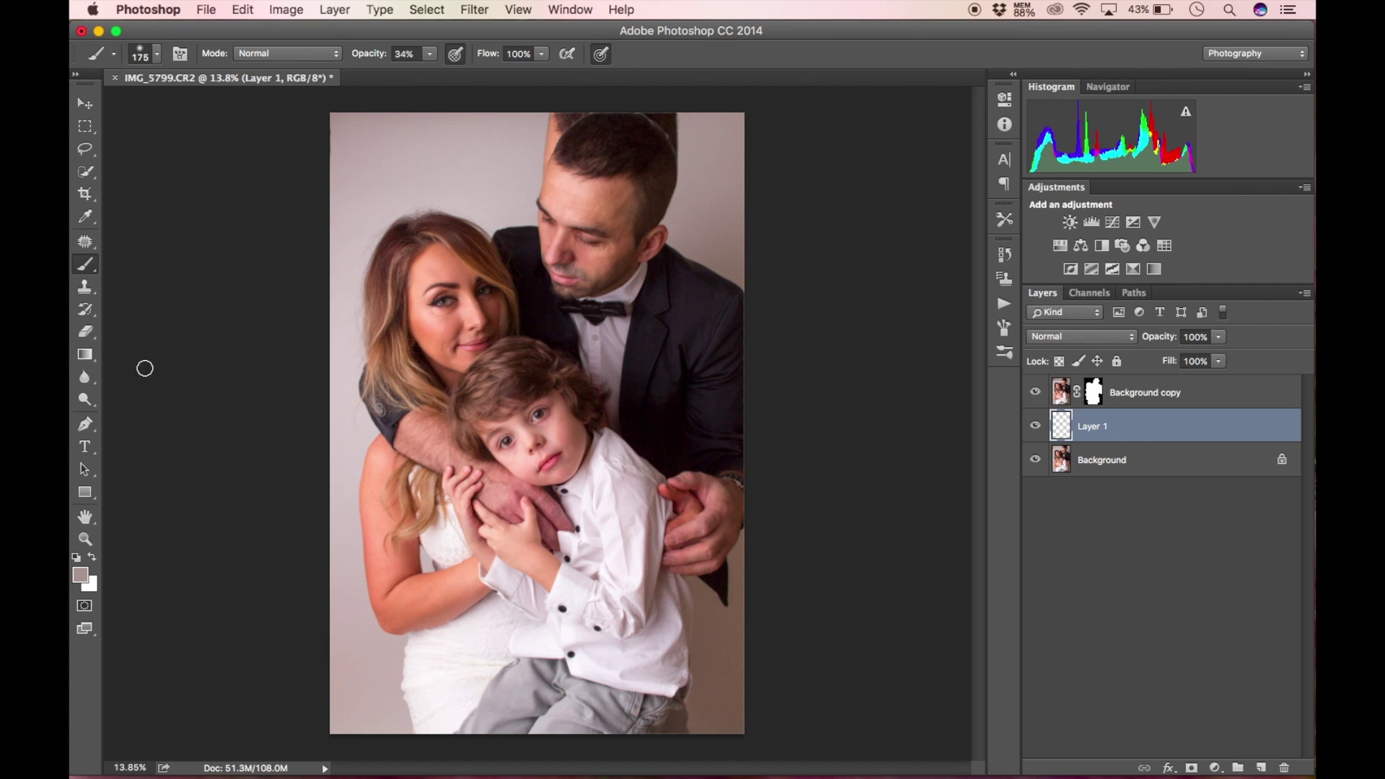
left_click(83, 577)
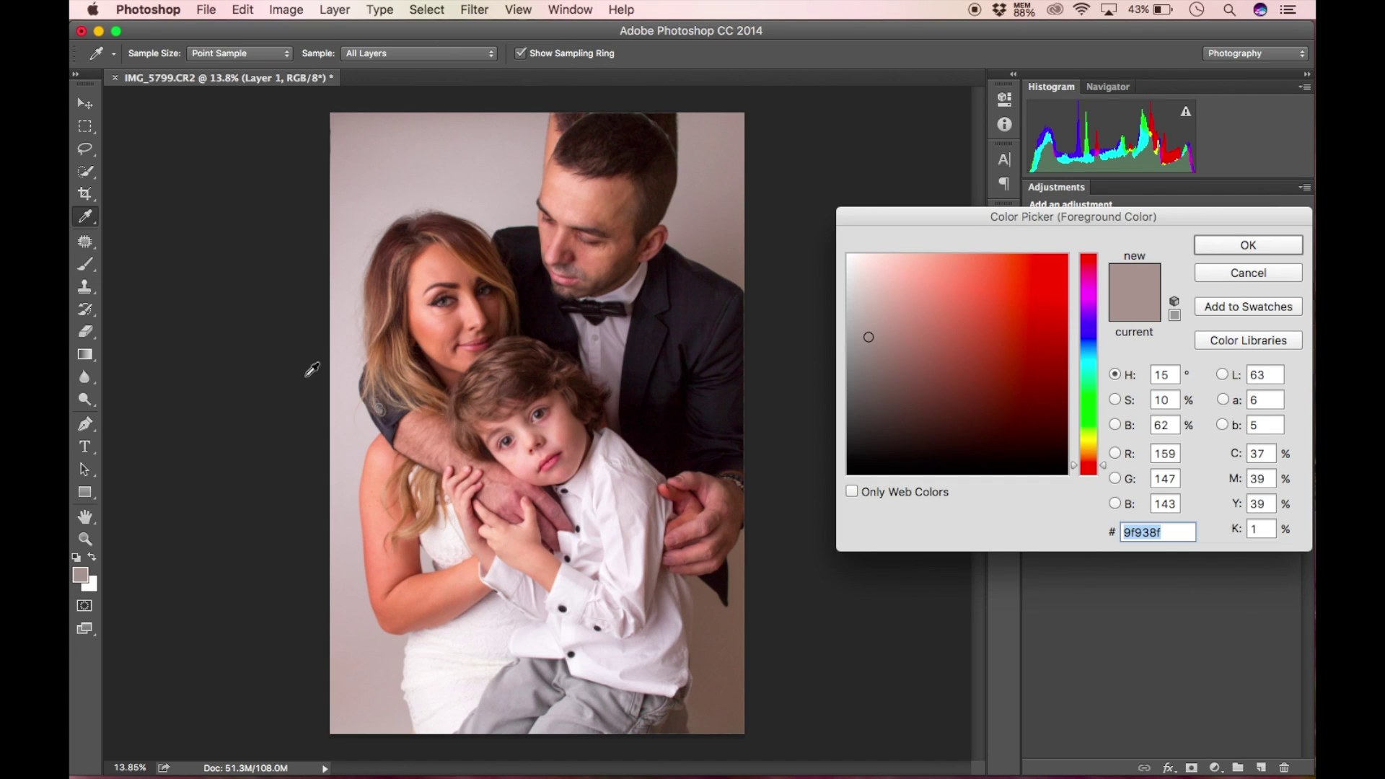
left_click(521, 140)
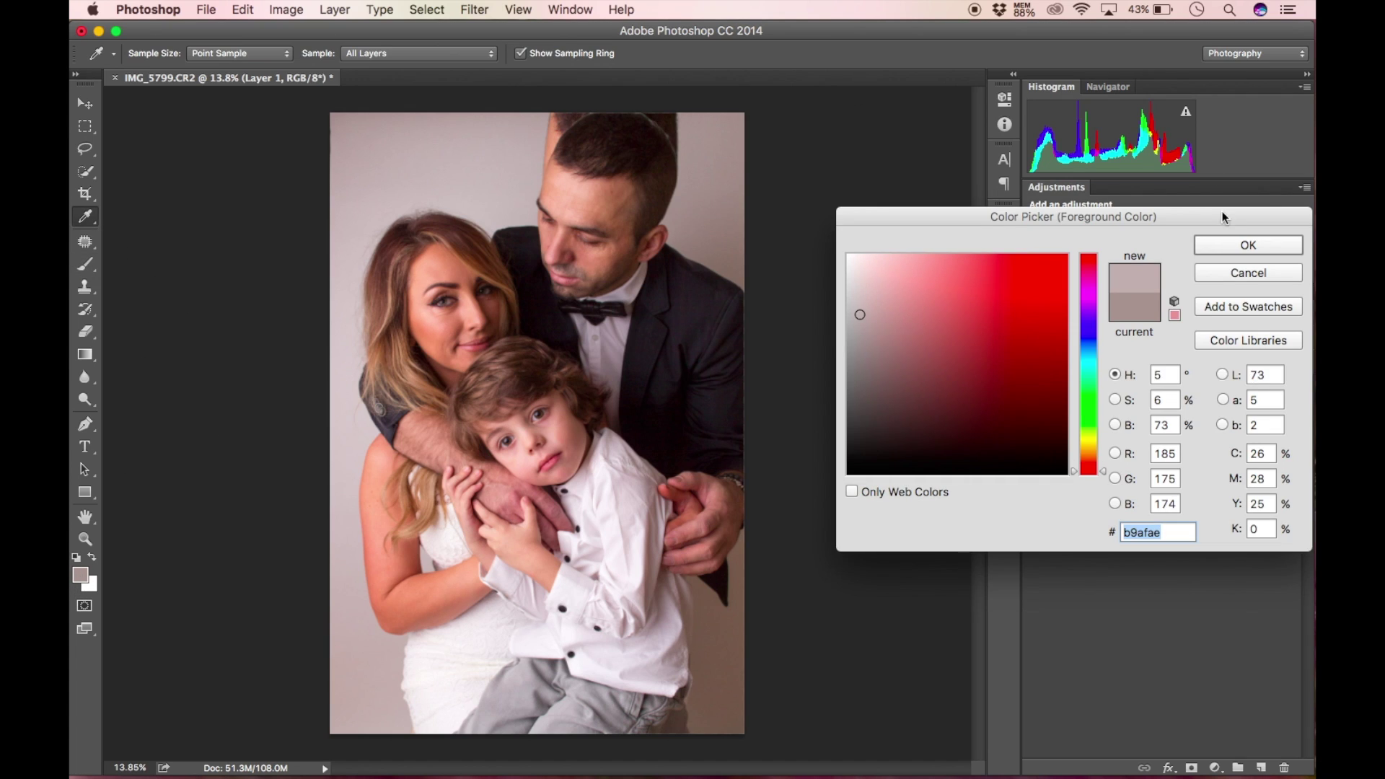
left_click(1248, 245)
Step: Zoom in and brush backdrop colour over stray hairs at the man's hairline
key("b")
scroll(716, 182, "up", 5)
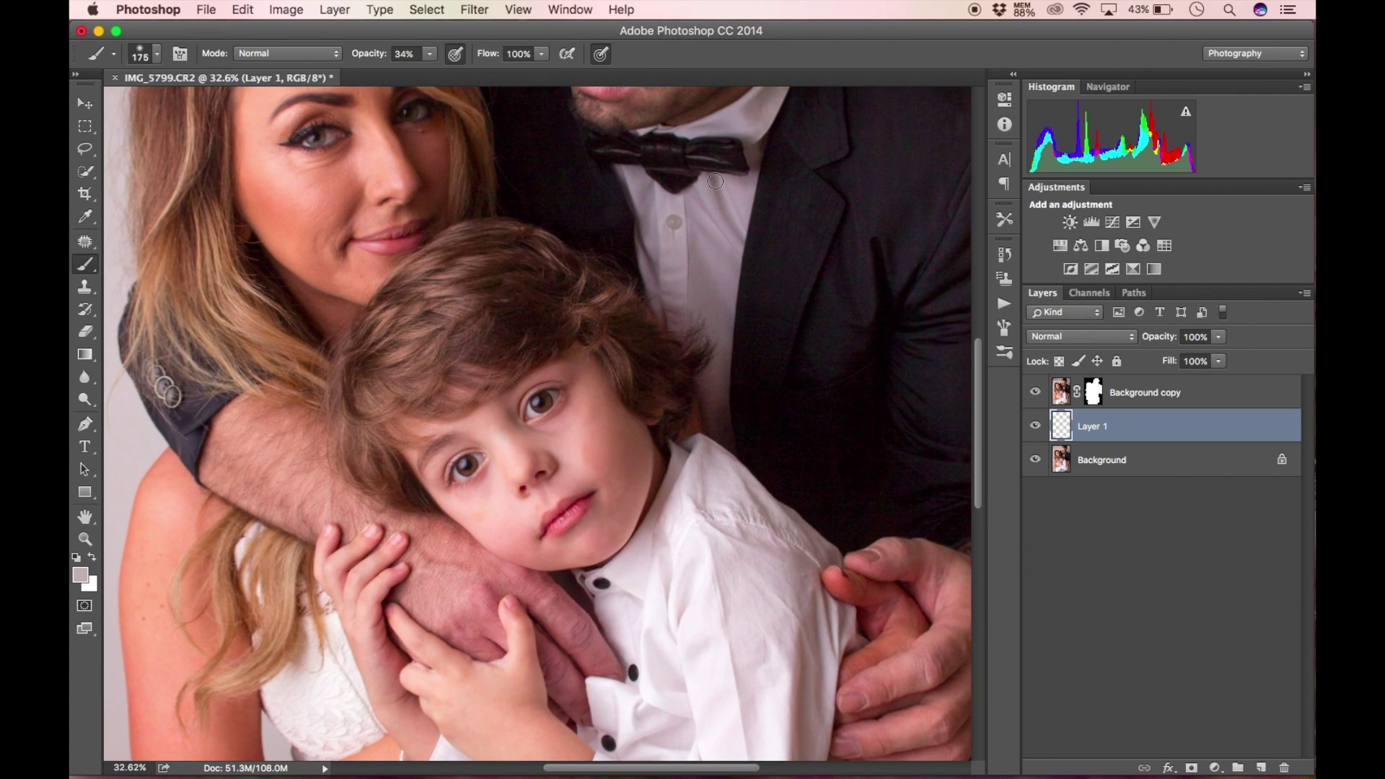
scroll(715, 181, "up", 10)
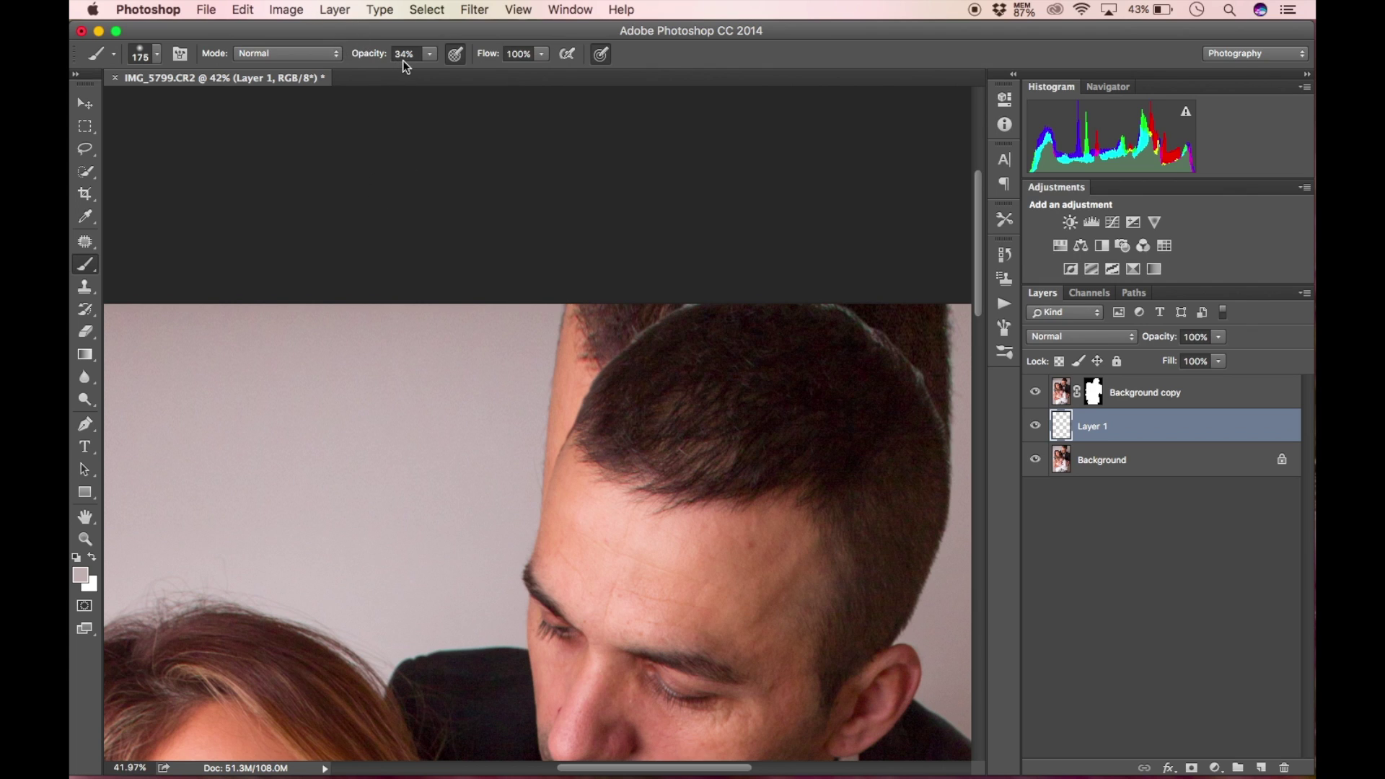
mouse_move(566, 339)
left_mouse_down()
mouse_move(603, 340)
mouse_move(552, 332)
mouse_move(524, 504)
left_mouse_up()
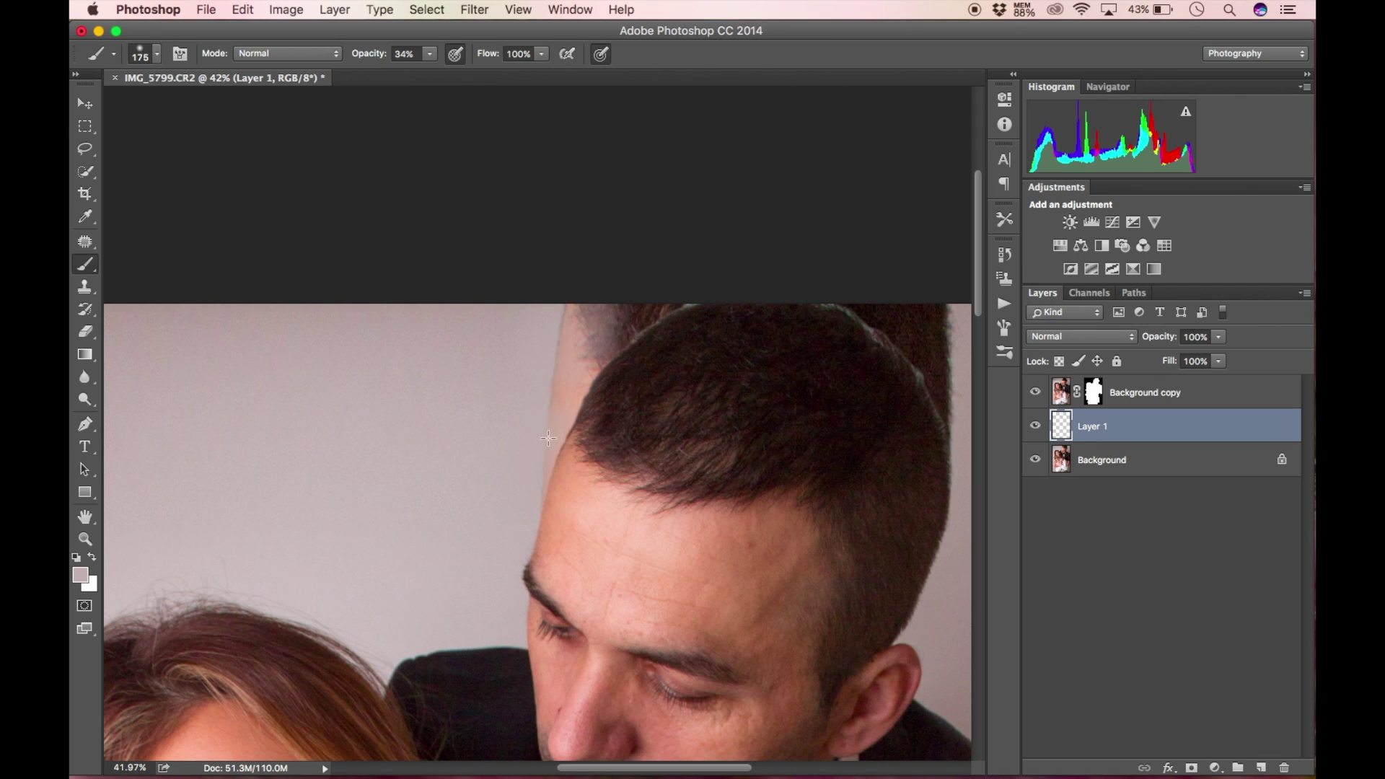
Step: Paint over hair at the top of the head at 98% opacity, then undo the stroke
mouse_move(596, 358)
left_mouse_down()
mouse_move(618, 309)
mouse_move(616, 322)
left_mouse_up()
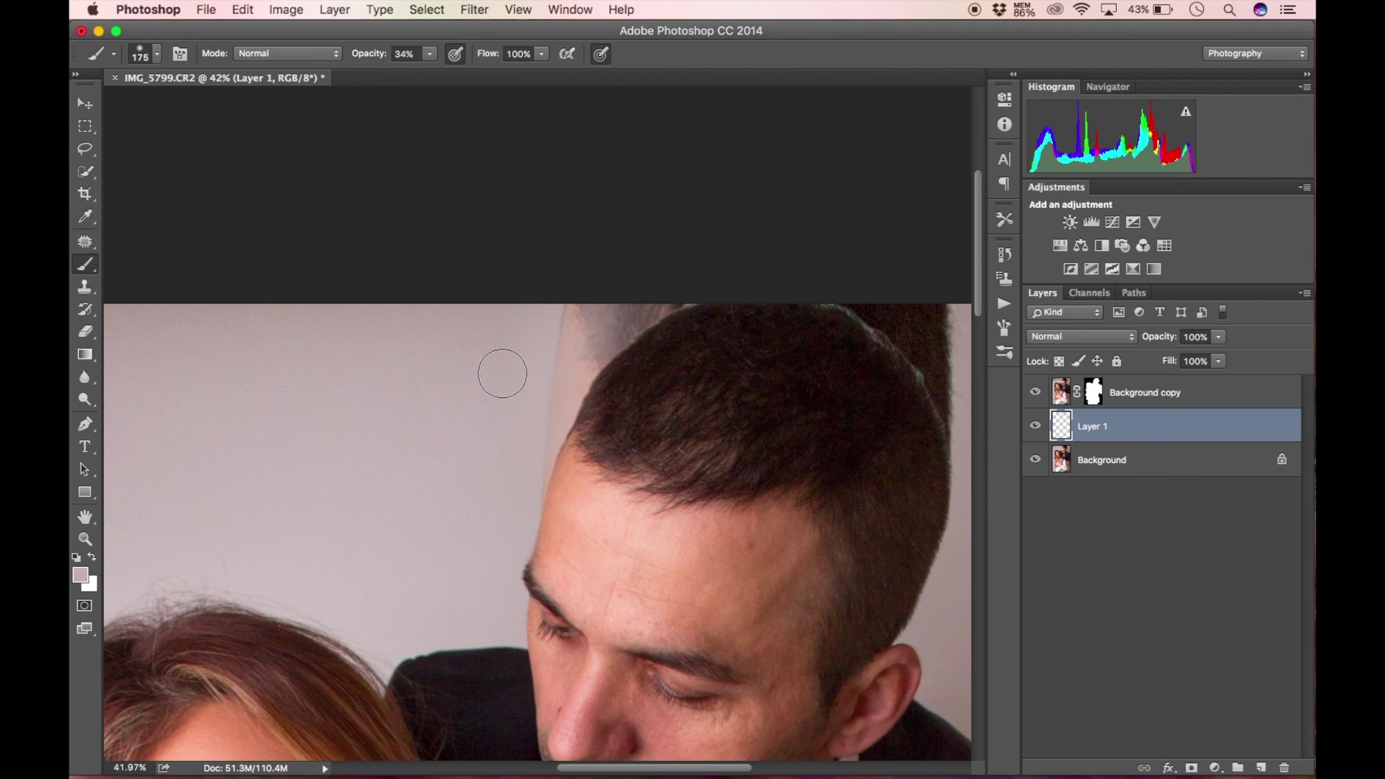
scroll(501, 371, "right", 8)
scroll(501, 371, "down", 1)
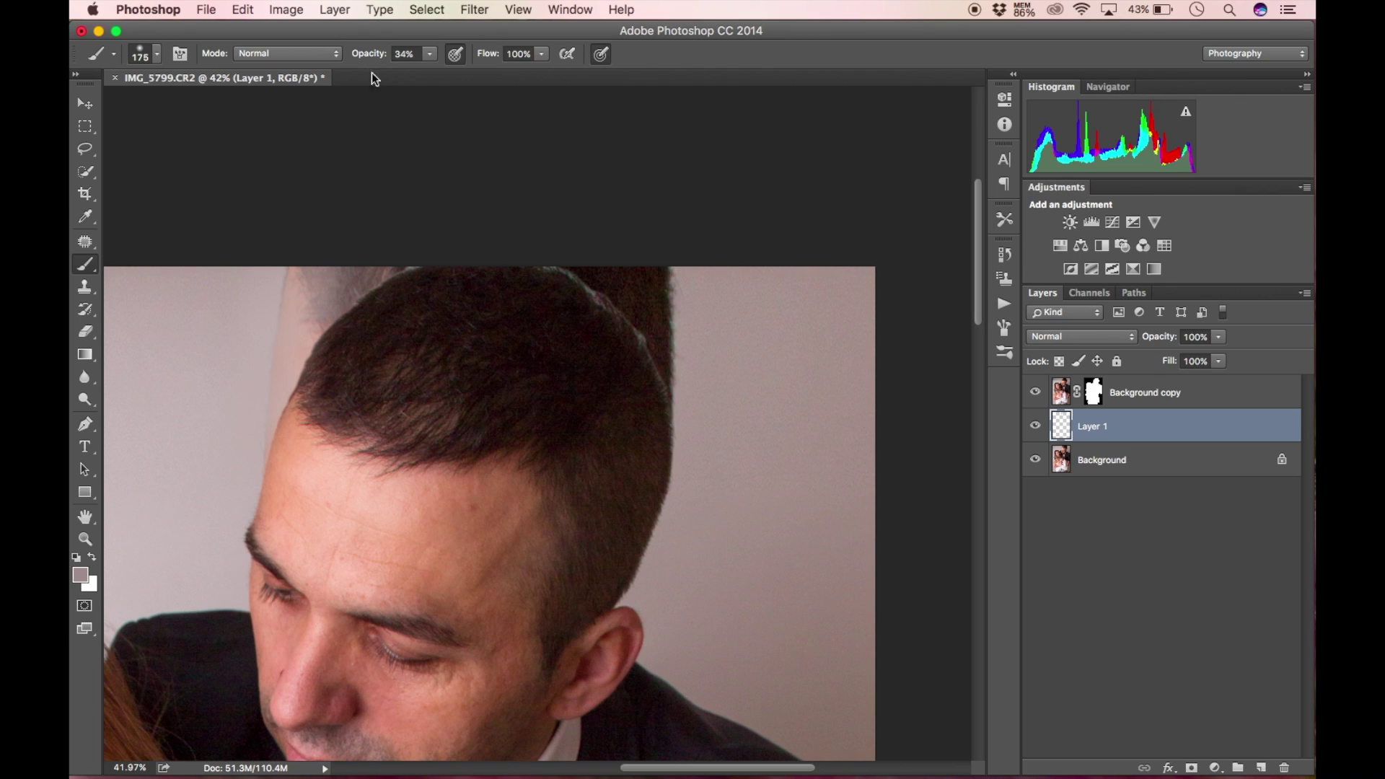
left_click_drag(359, 62, 433, 59)
mouse_move(628, 285)
left_mouse_down()
mouse_move(660, 342)
mouse_move(704, 361)
mouse_move(699, 413)
mouse_move(650, 318)
mouse_move(700, 346)
mouse_move(745, 327)
mouse_move(782, 411)
mouse_move(719, 497)
left_mouse_up()
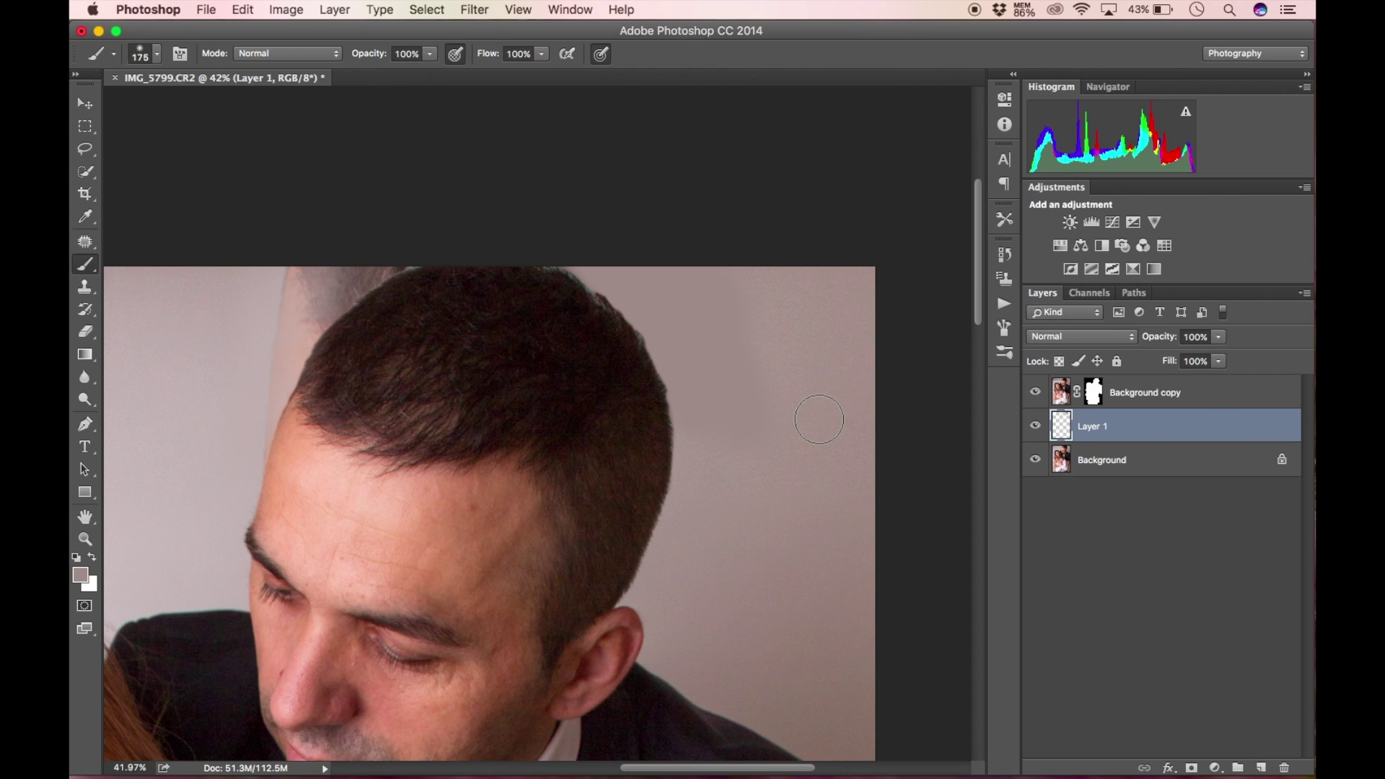
key("super+z")
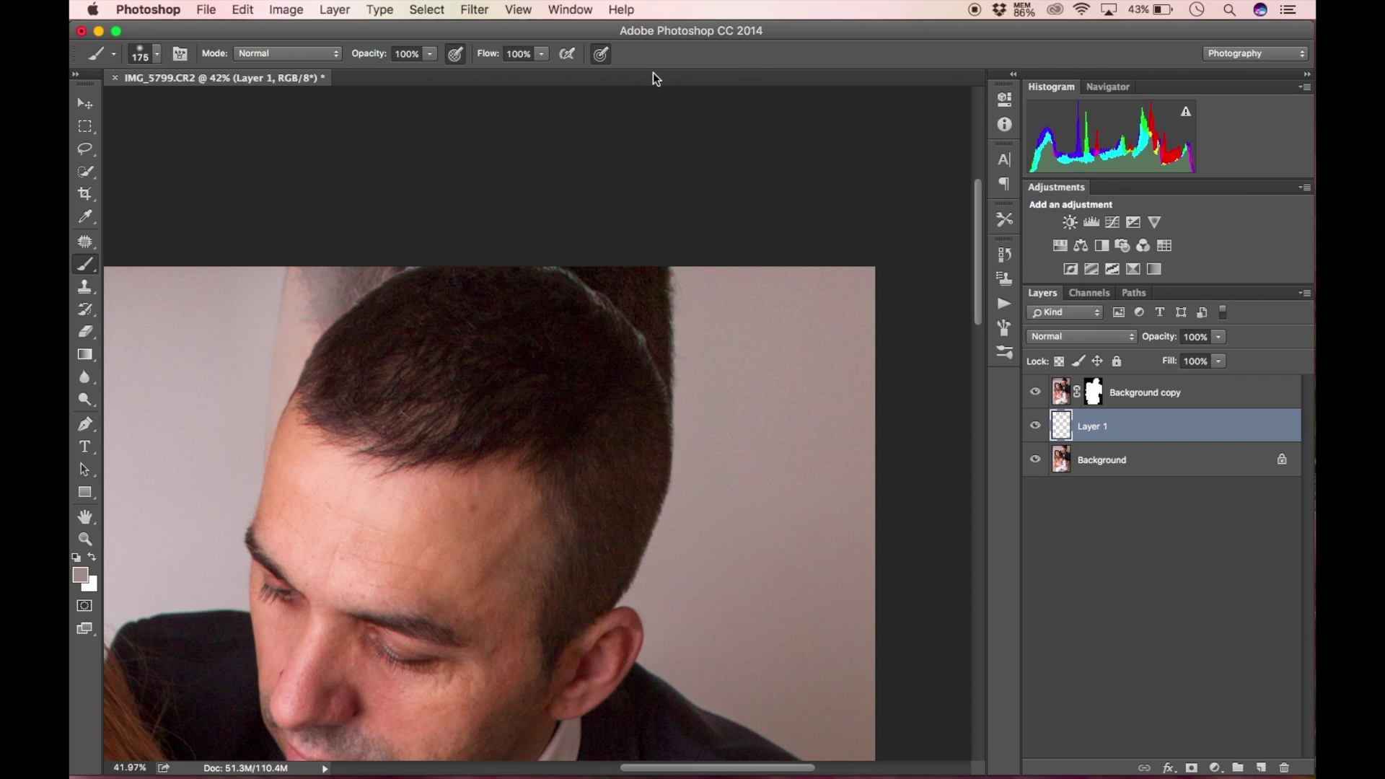
Step: At 33% brush opacity, sample the backdrop beside the hair and smooth the top-right hair bump
left_click_drag(373, 54, 321, 66)
mouse_move(346, 263)
left_mouse_down()
mouse_move(451, 238)
mouse_move(404, 283)
mouse_move(498, 235)
left_mouse_up()
left_click(411, 293, "alt")
mouse_move(769, 375)
left_mouse_down()
mouse_move(736, 260)
mouse_move(754, 253)
mouse_move(767, 359)
left_mouse_up()
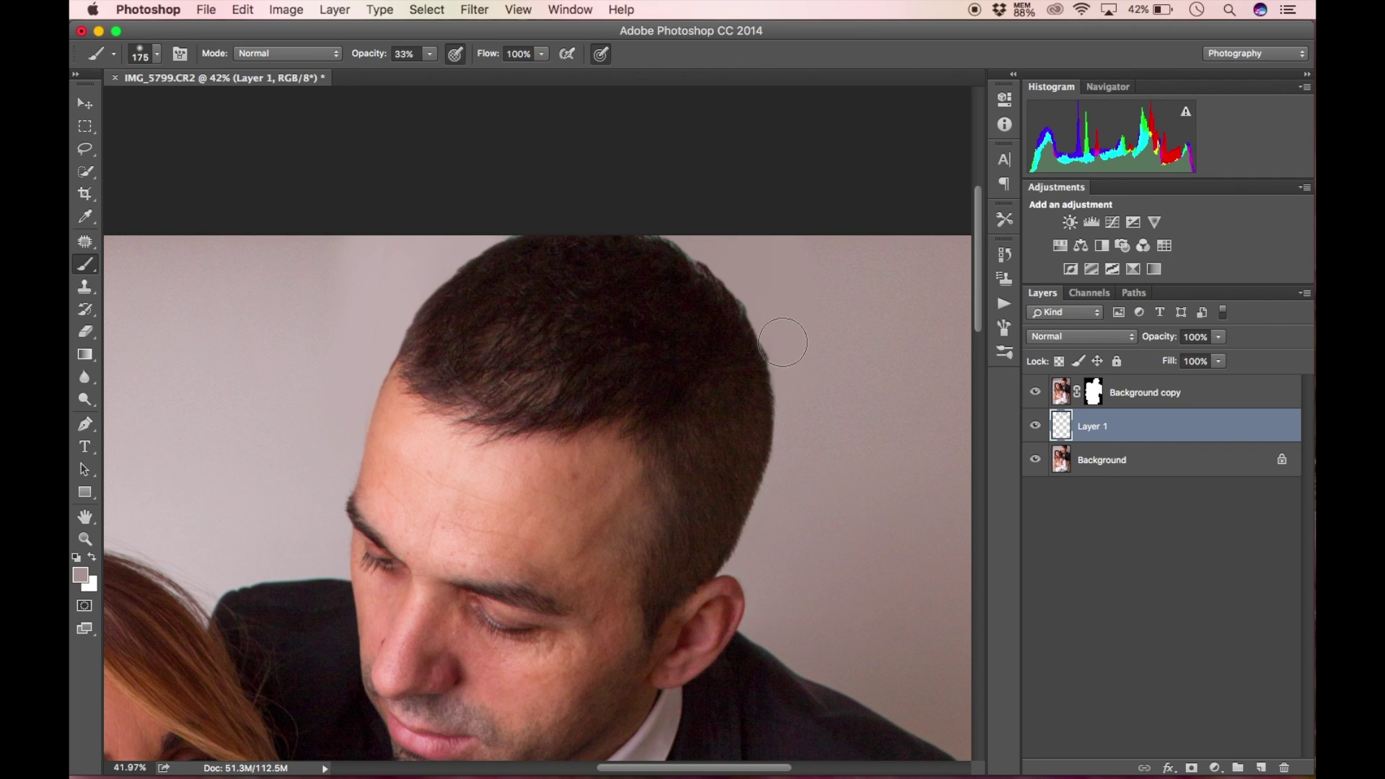
scroll(605, 484, "down", 5)
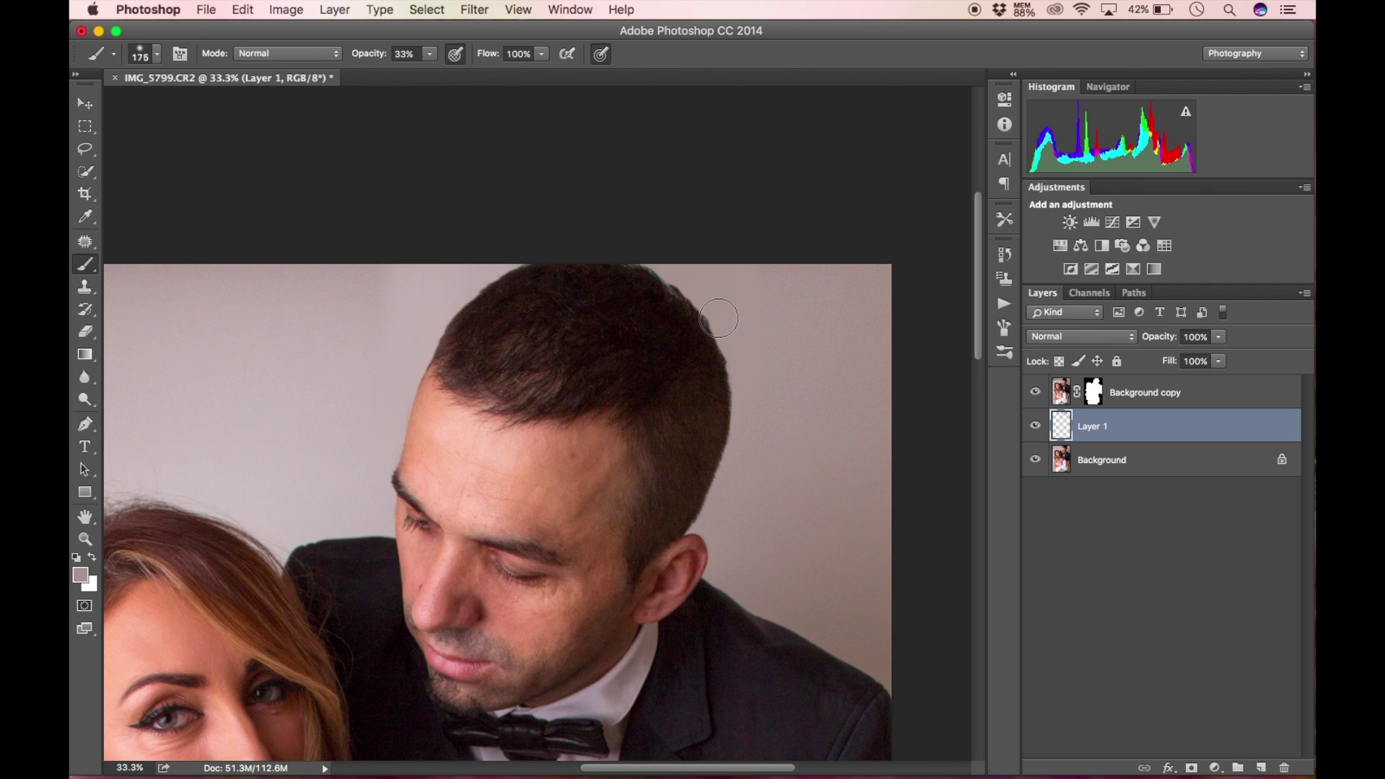
Step: Add a mask to Layer 1, undo it, then sample a lighter backdrop shade from the wall
left_click(1094, 396)
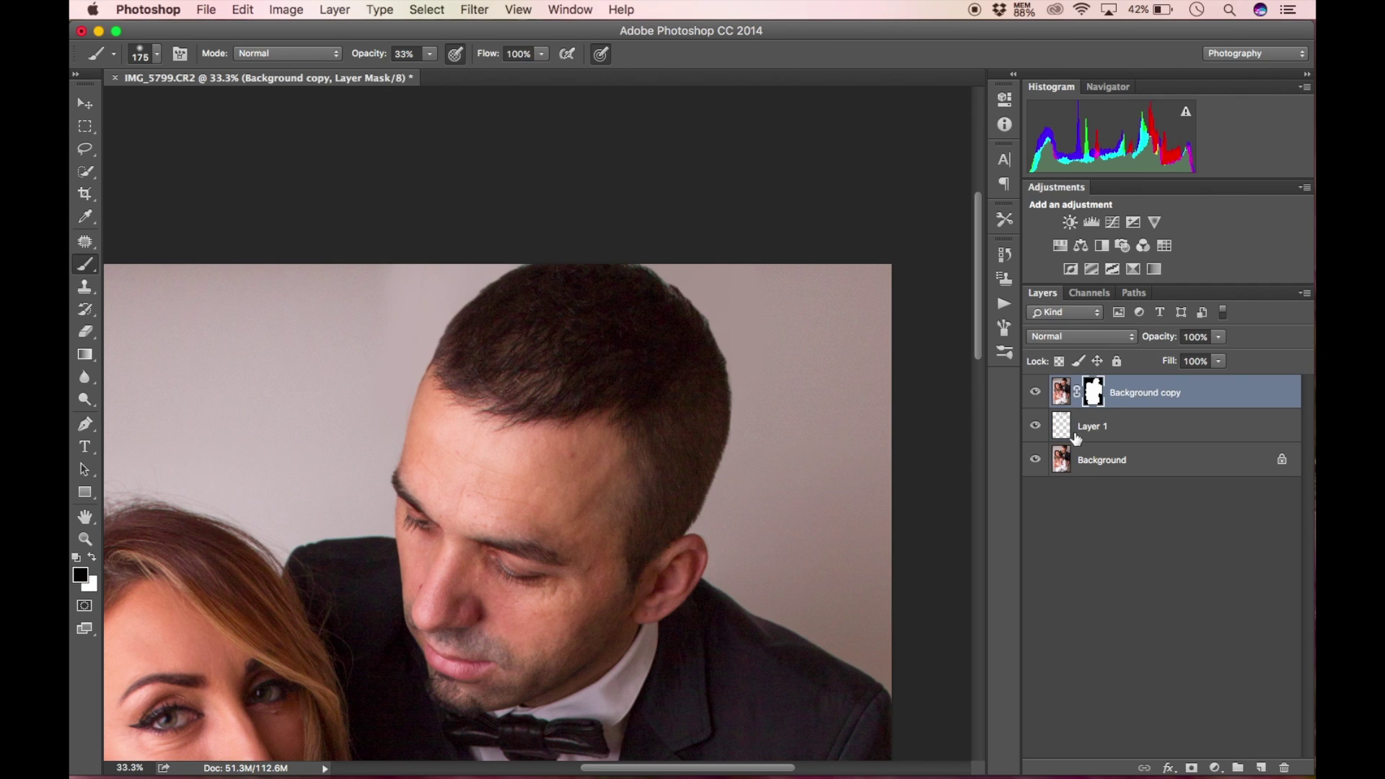
left_click(1077, 435)
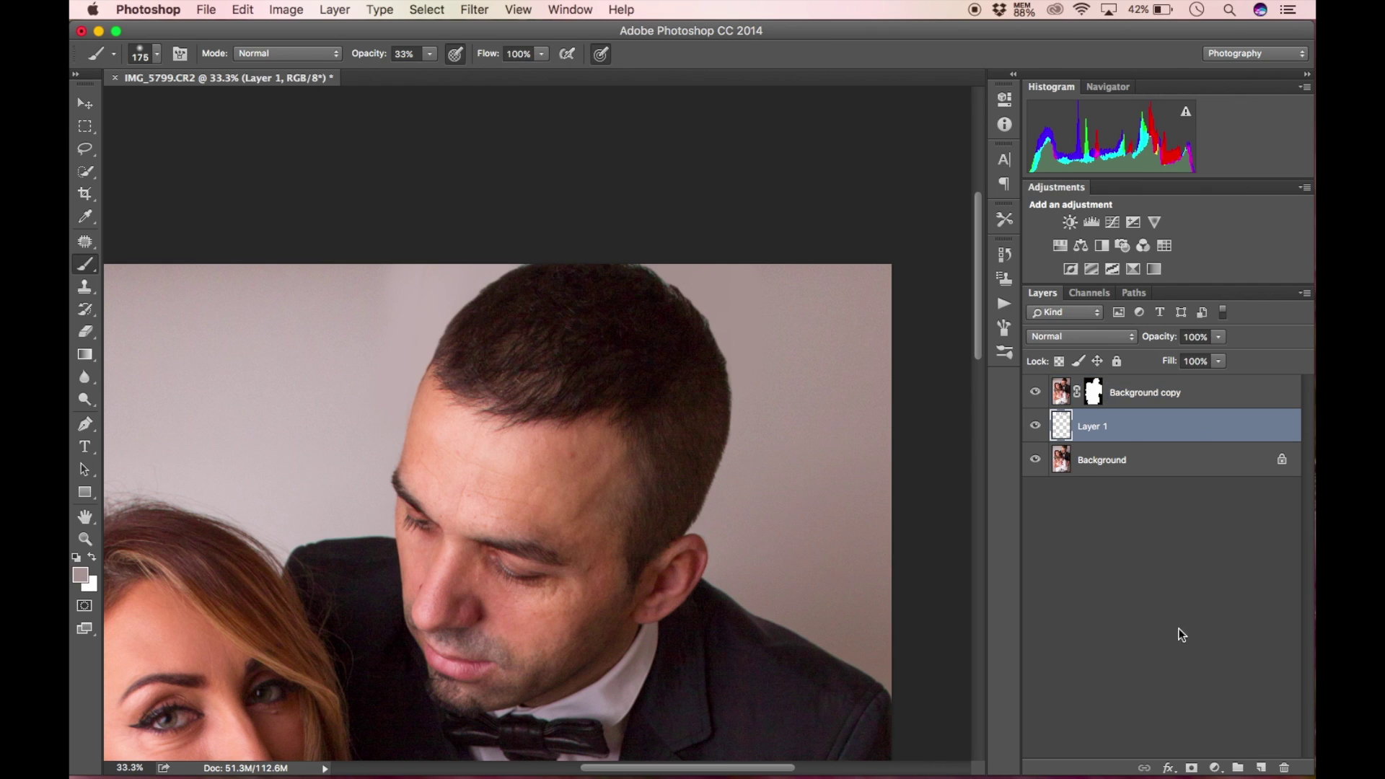
left_click(1191, 770)
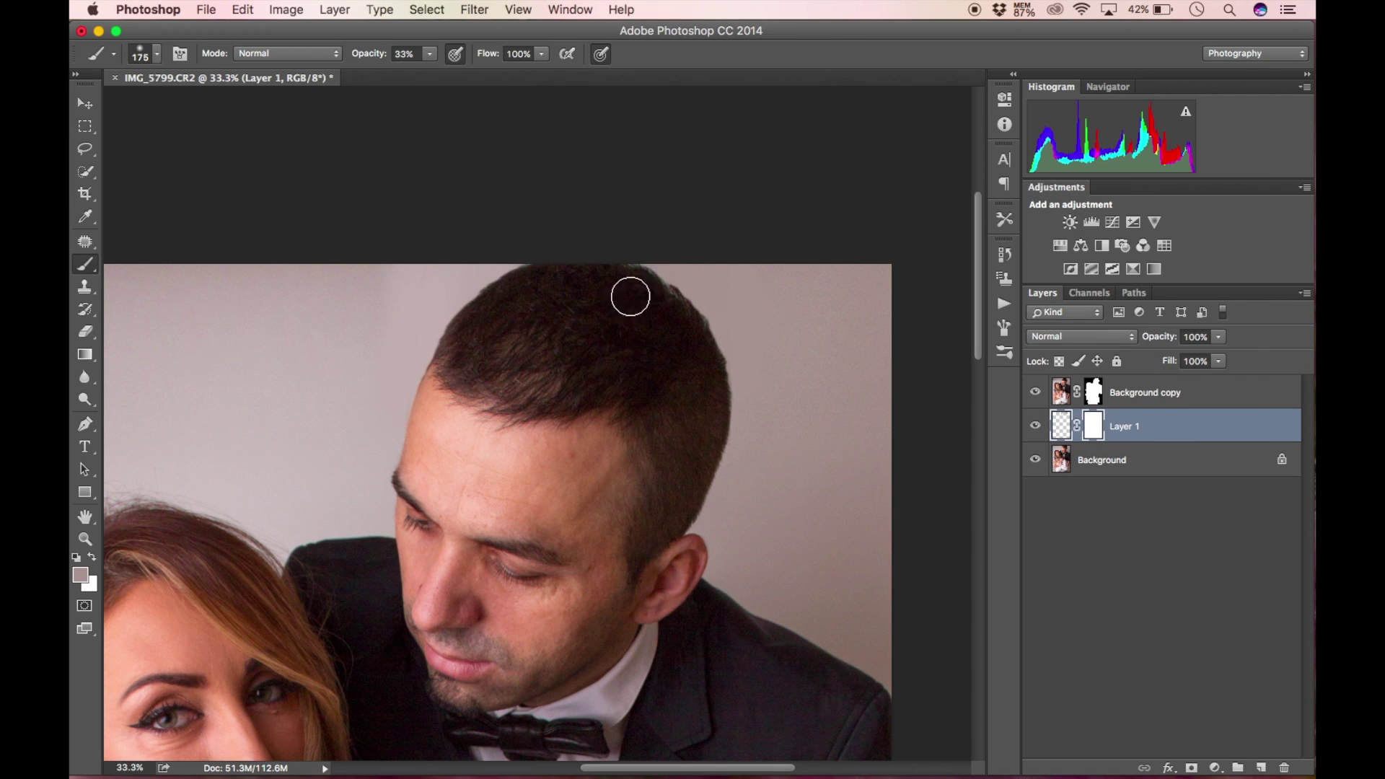
key("super+z")
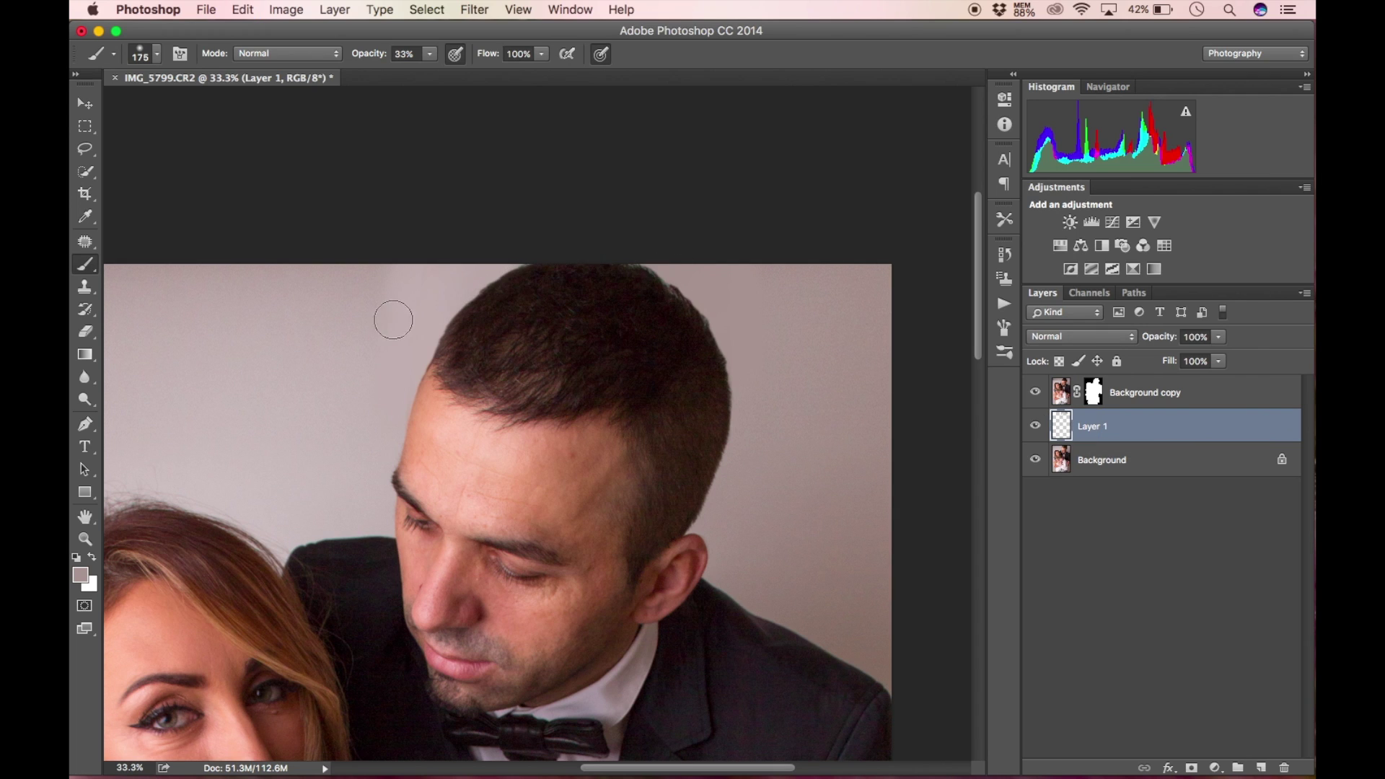
left_click(350, 281, "alt")
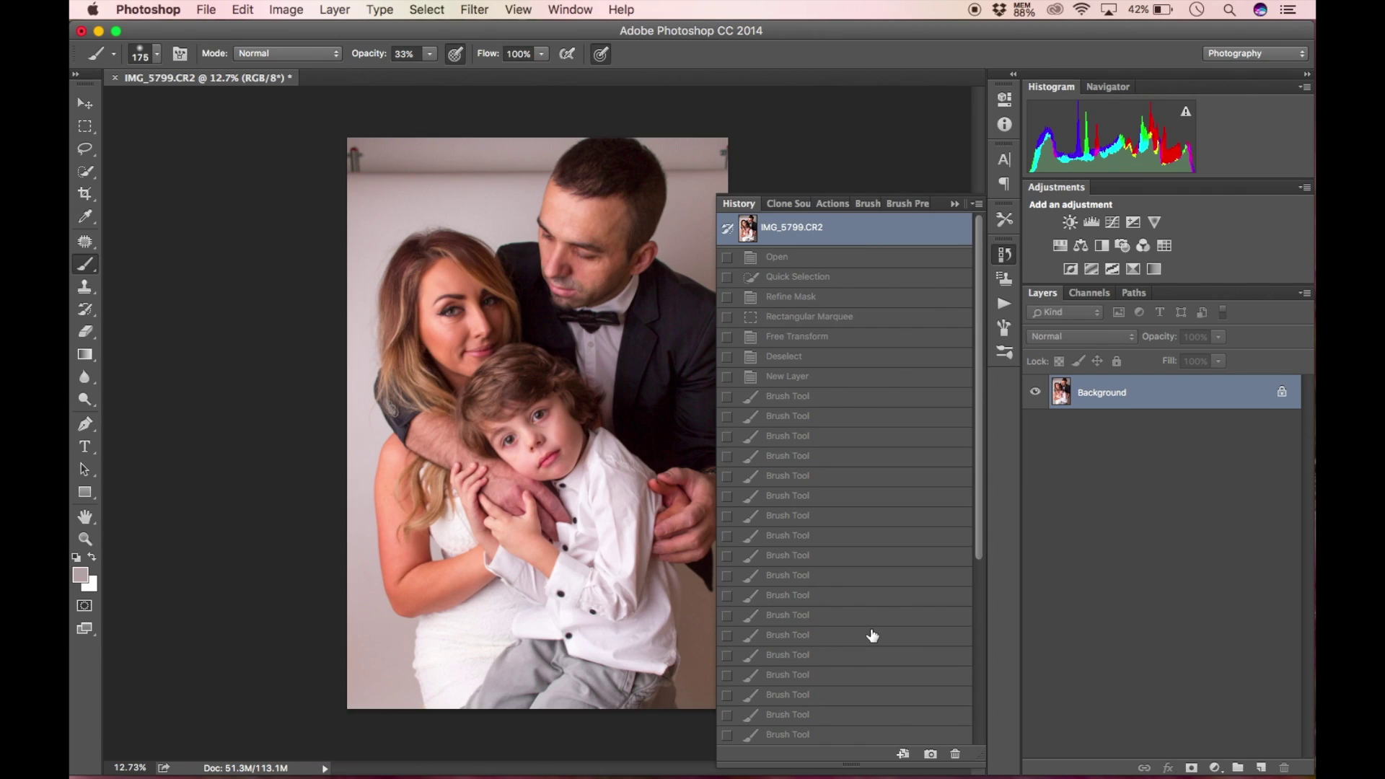
Step: Toggle History between the IMG_5799.CR2 snapshot and the last Brush Tool state, ending on the edit, then close it
scroll(873, 634, "down", 5)
left_click(839, 737)
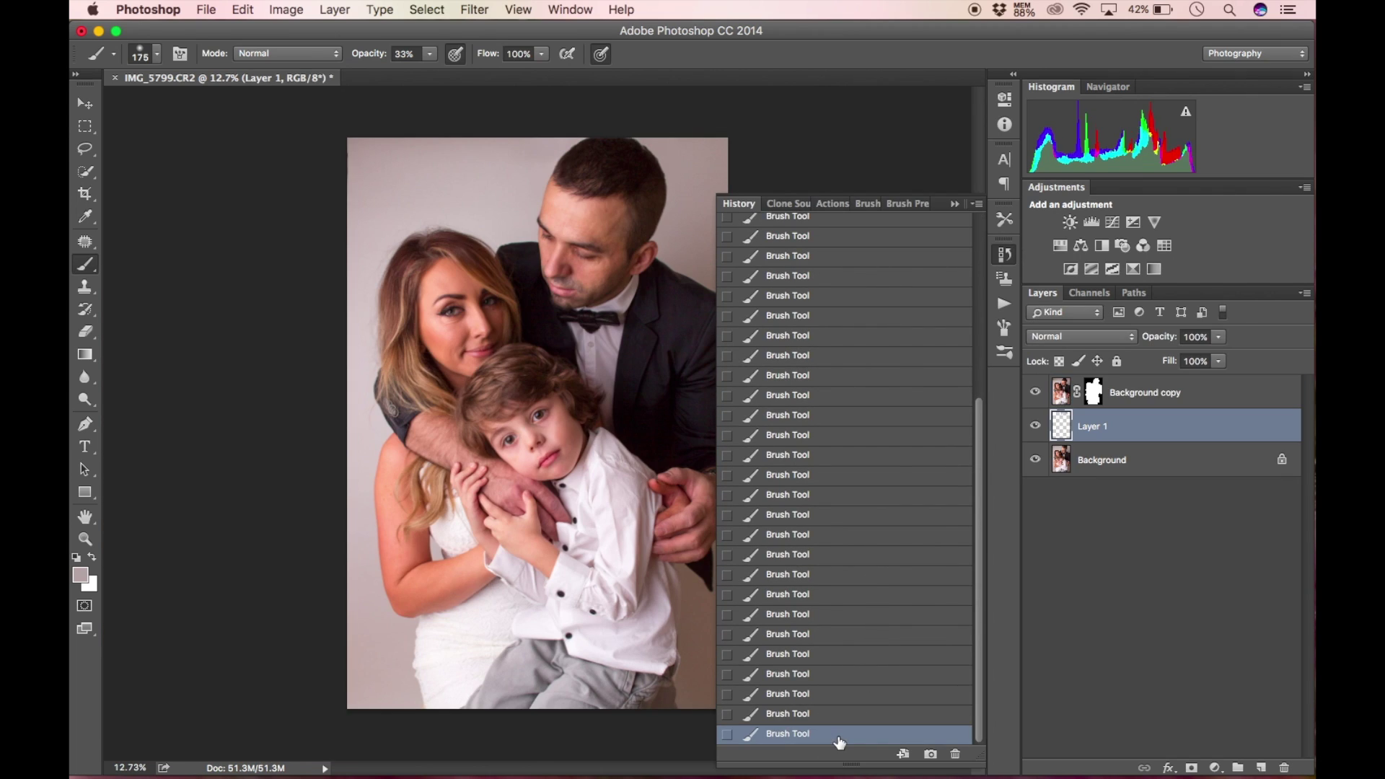
scroll(880, 274, "up", 10)
left_click(851, 237)
scroll(804, 519, "down", 10)
left_click(805, 737)
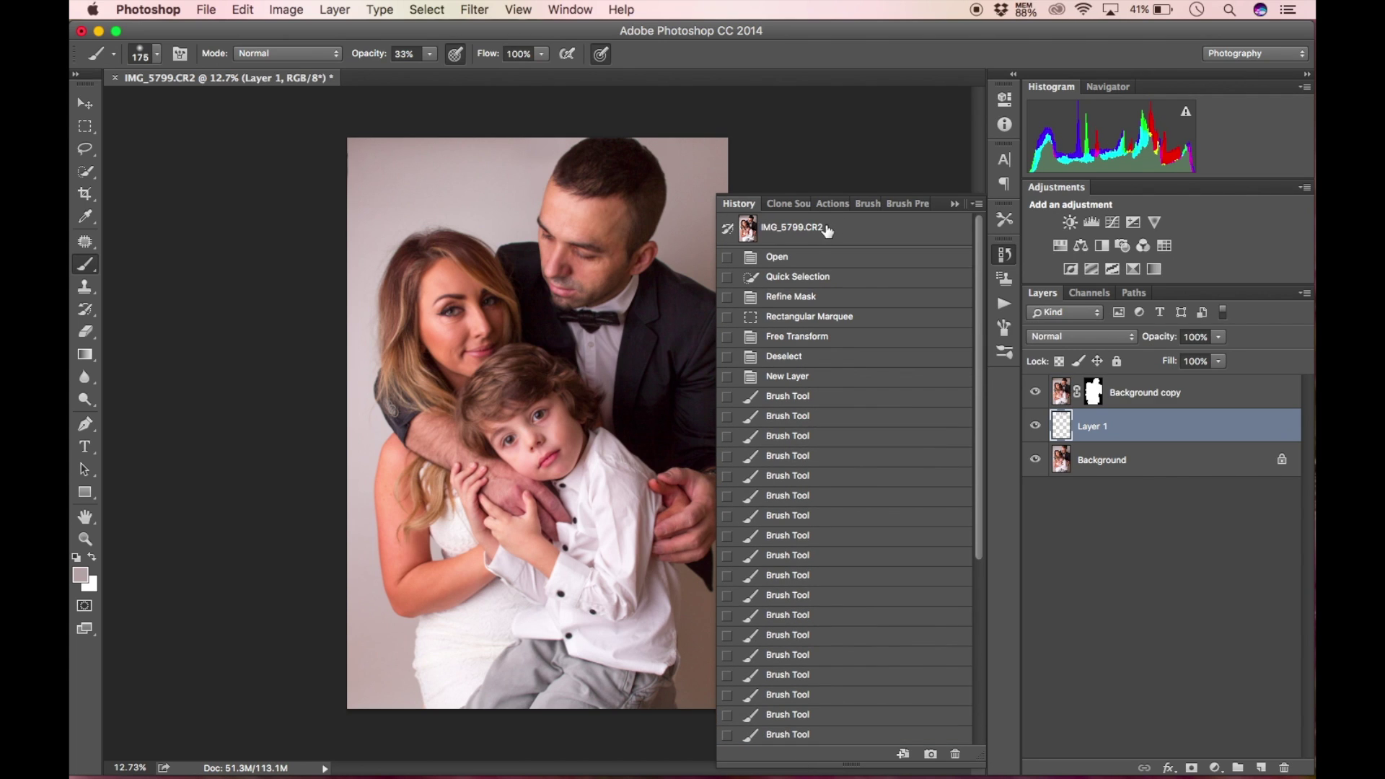
left_click(826, 227)
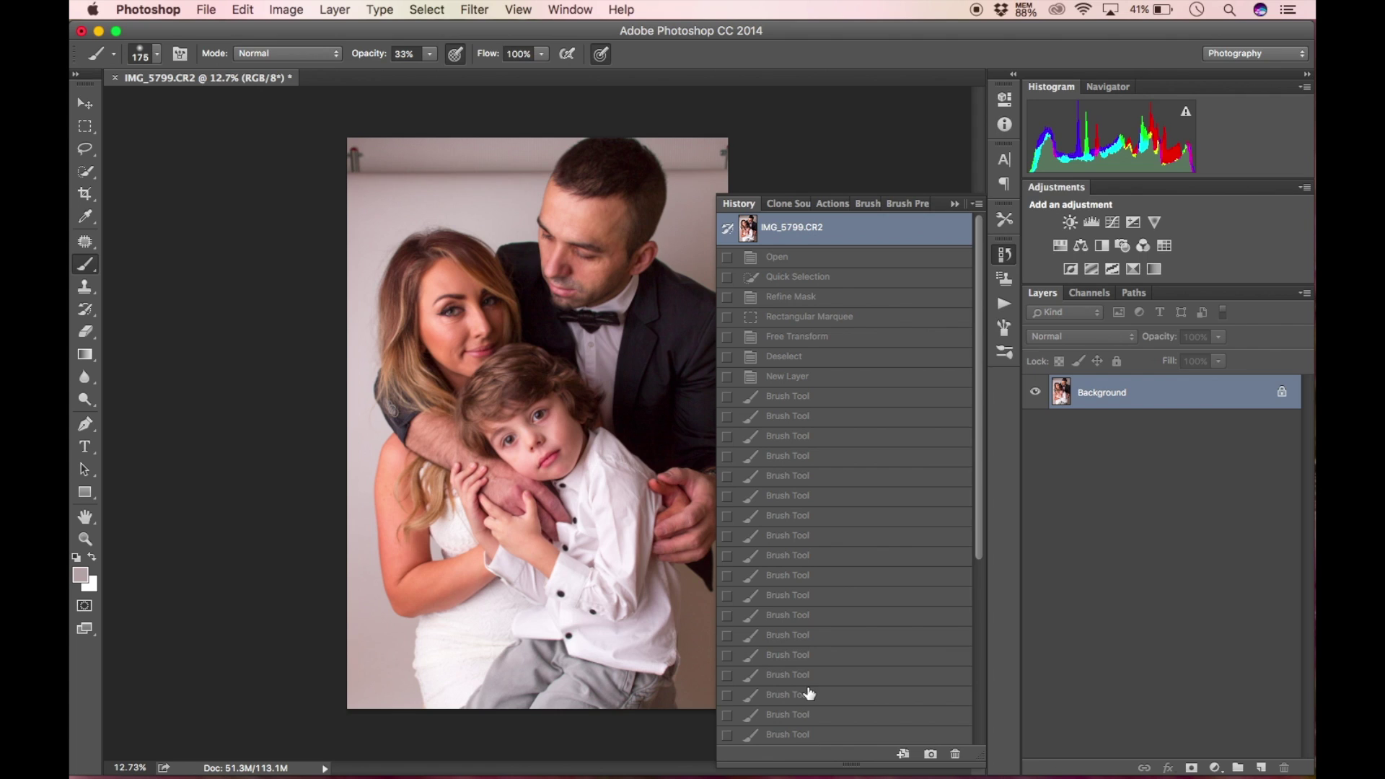
scroll(801, 692, "down", 5)
left_click(798, 734)
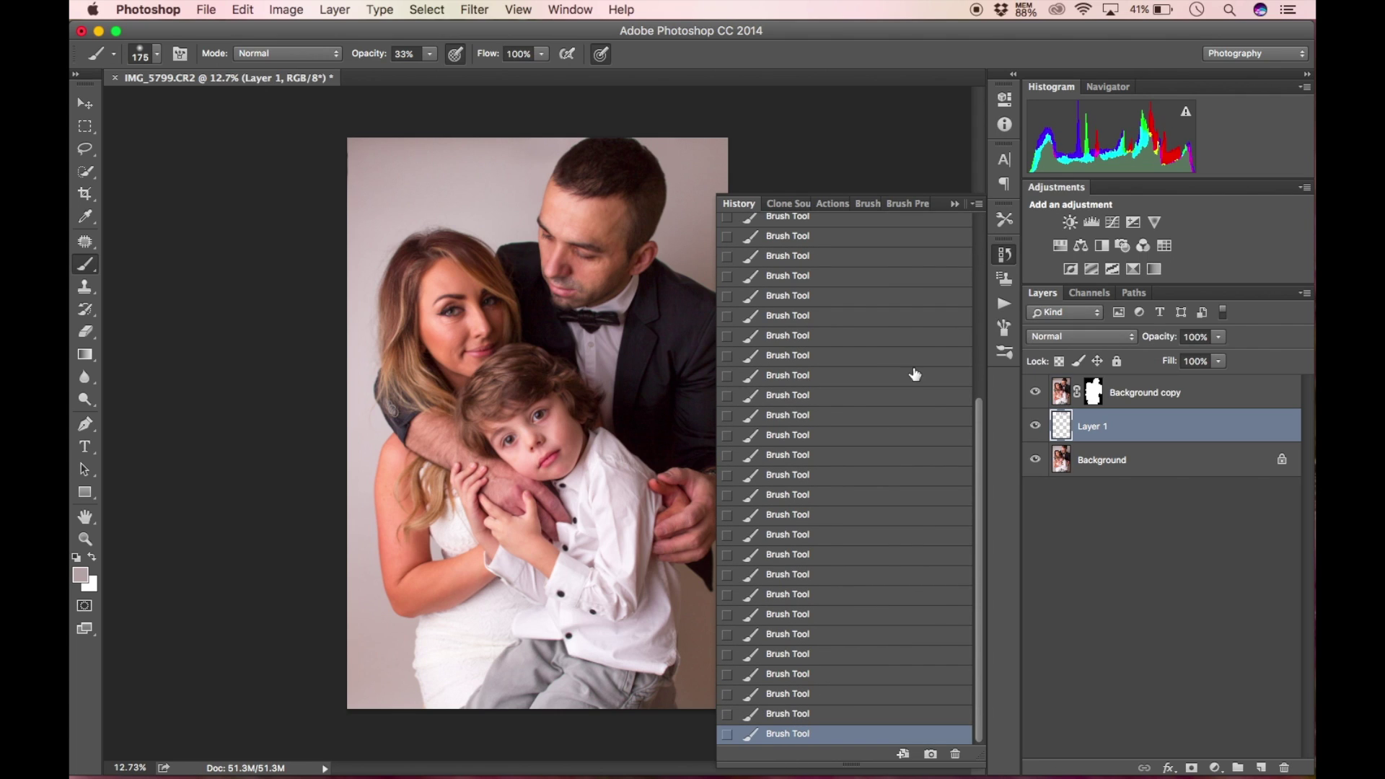
left_click(954, 202)
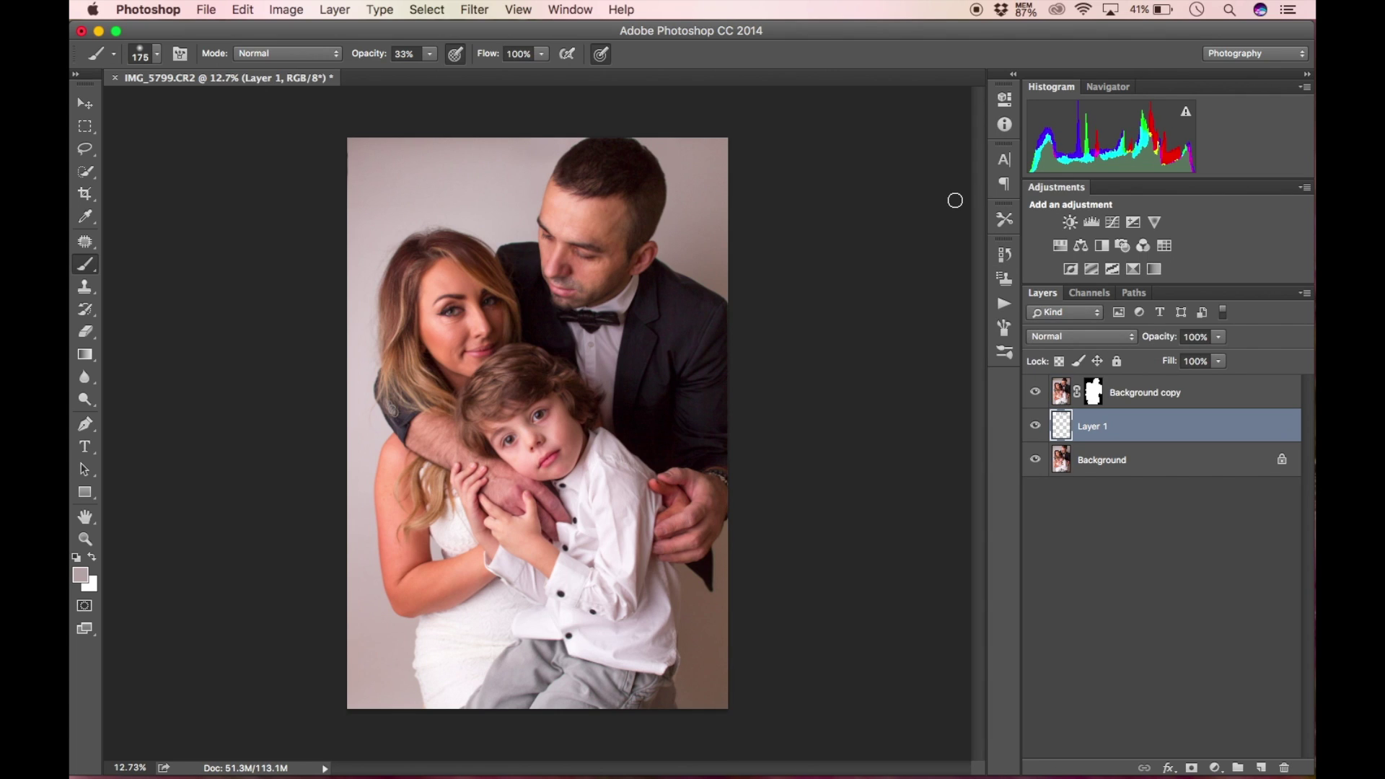